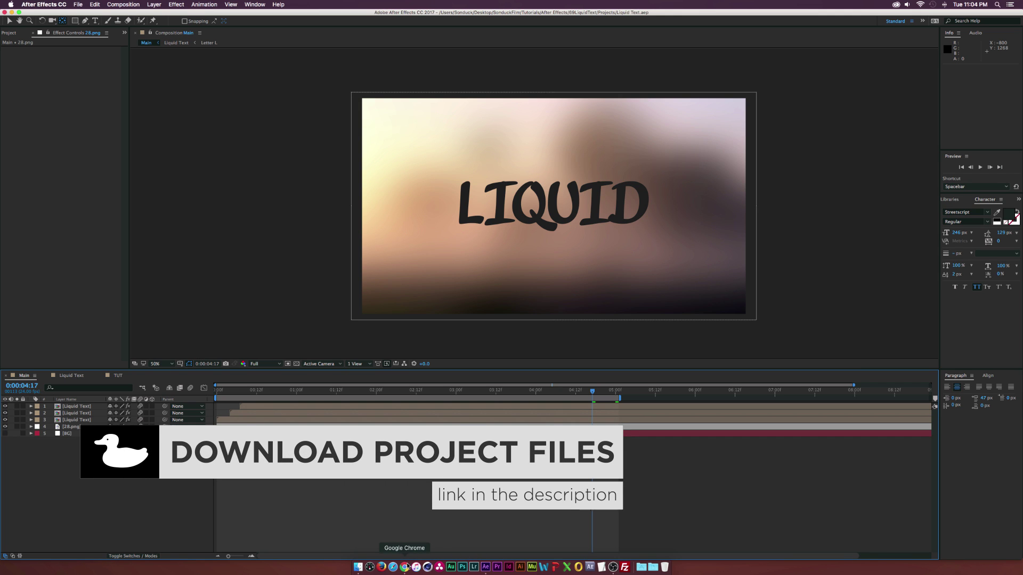
Return from the browser tutorial to After Effects and open the TUT composition
{"action": "left_click", "coordinate": [405, 566]}
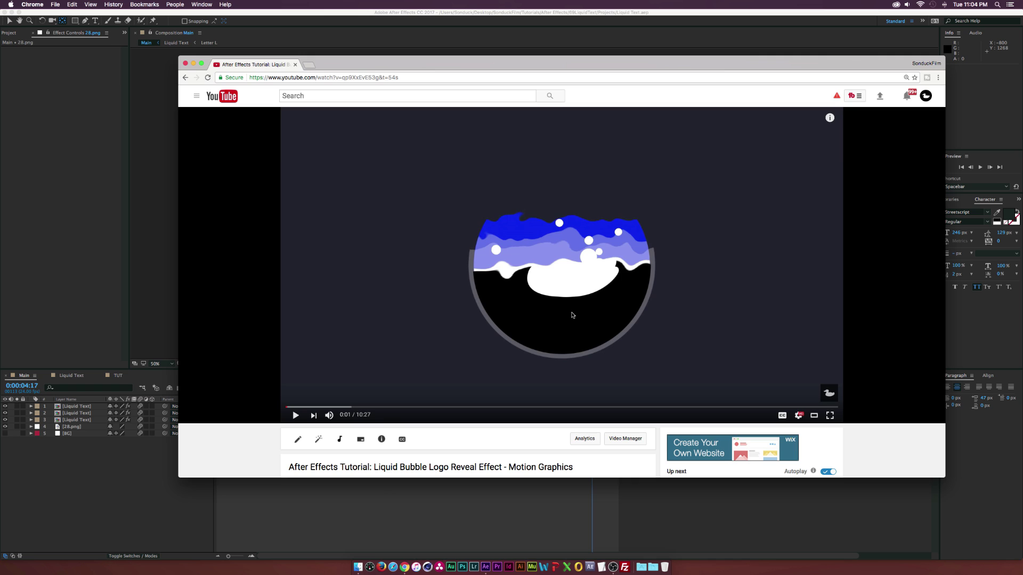
{"action": "left_click", "coordinate": [97, 281]}
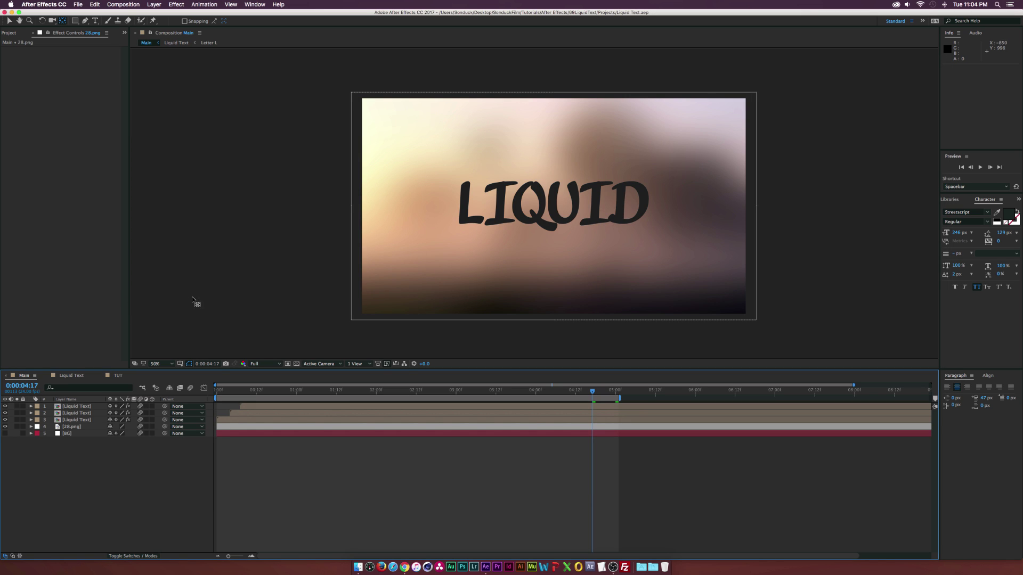
{"action": "left_click", "coordinate": [9, 20]}
{"action": "left_click", "coordinate": [117, 375]}
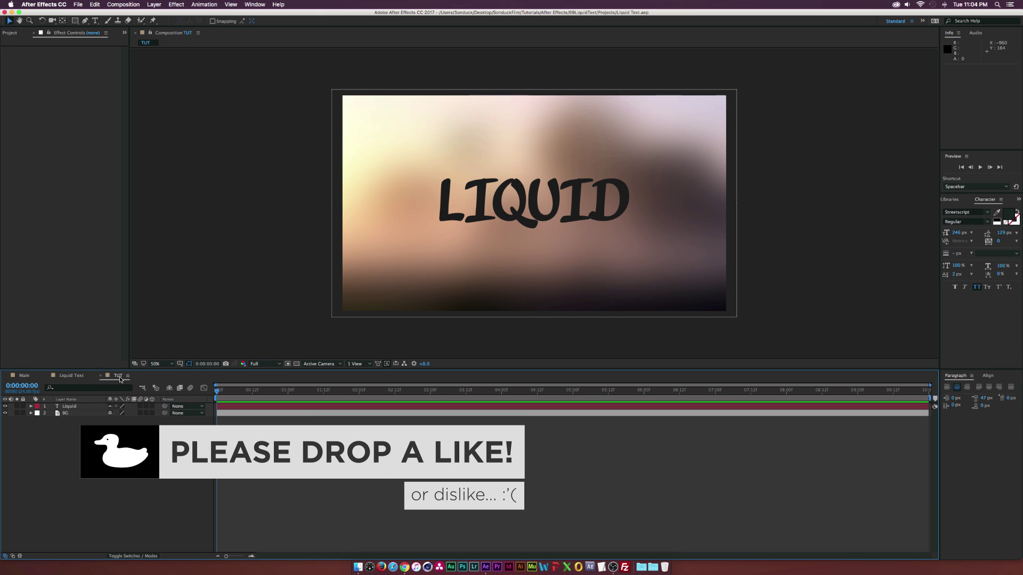
Lock the blurred BG layer, then select the Liquid text layer
{"action": "left_click", "coordinate": [109, 411]}
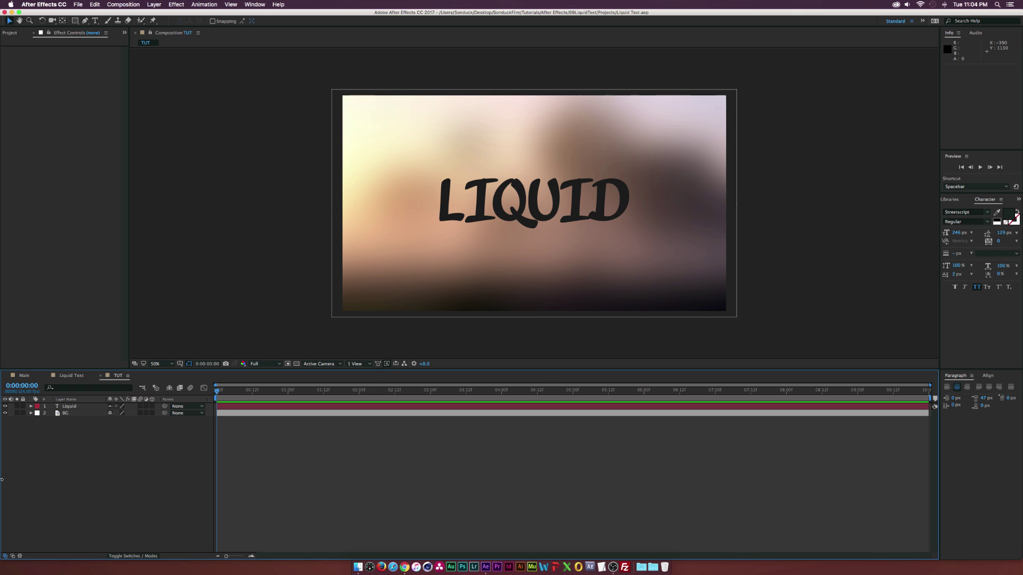
{"action": "left_click", "coordinate": [62, 415]}
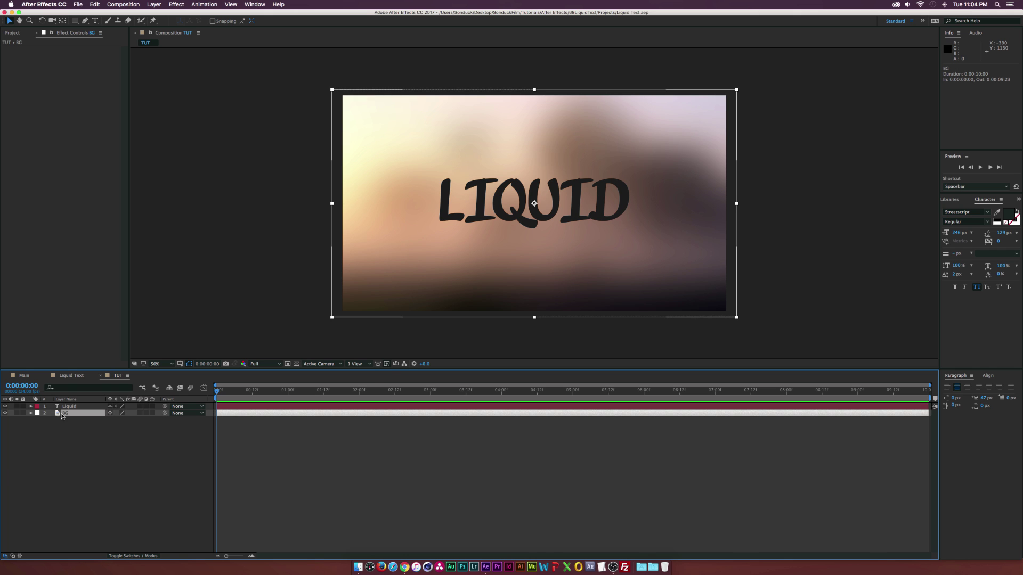
{"action": "left_click", "coordinate": [23, 414]}
{"action": "left_click", "coordinate": [80, 407]}
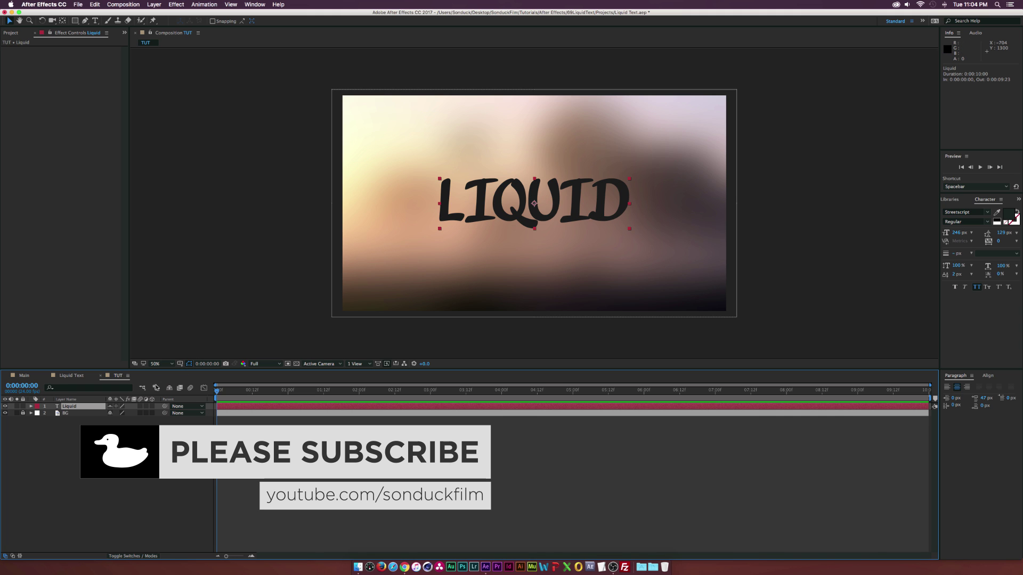
Convert the Liquid text layer with Create Shapes from Text to produce Liquid Outlines
{"action": "right_click", "coordinate": [75, 408]}
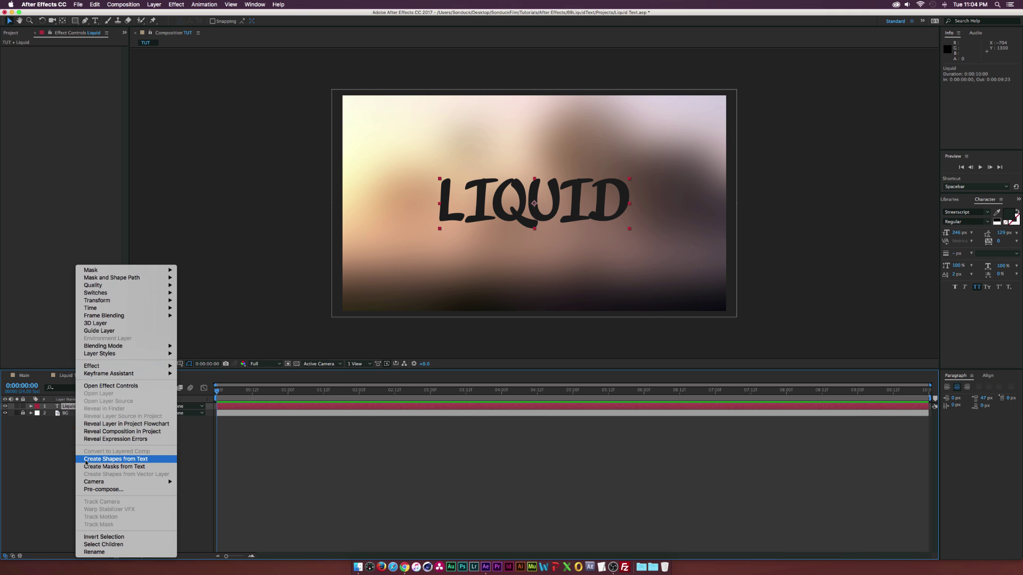
{"action": "left_click", "coordinate": [134, 459]}
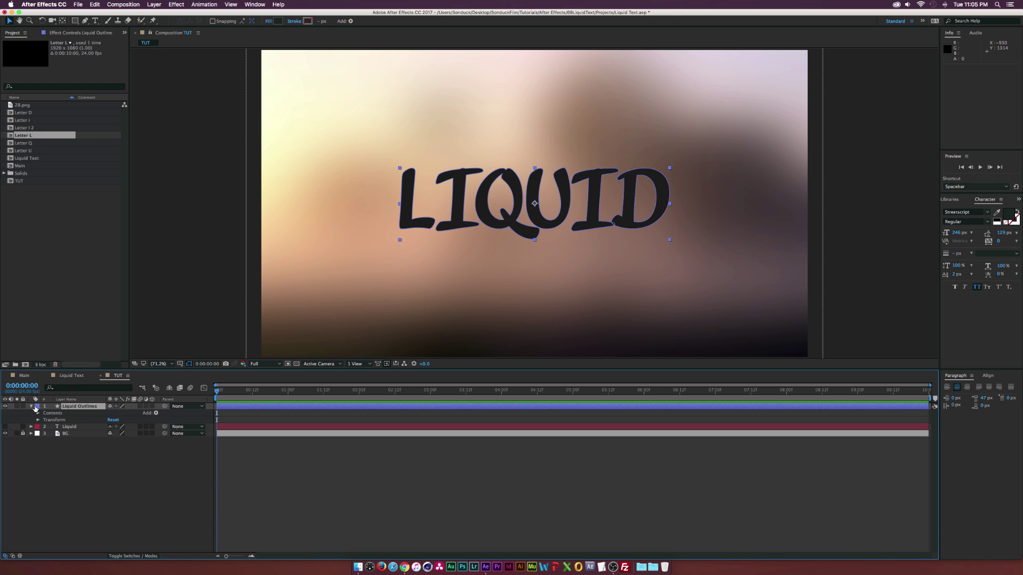
Duplicate Liquid Outlines, strip the original down to the L group, and rename it 'Letter L'
{"action": "left_click", "coordinate": [31, 406]}
{"action": "left_click", "coordinate": [37, 414]}
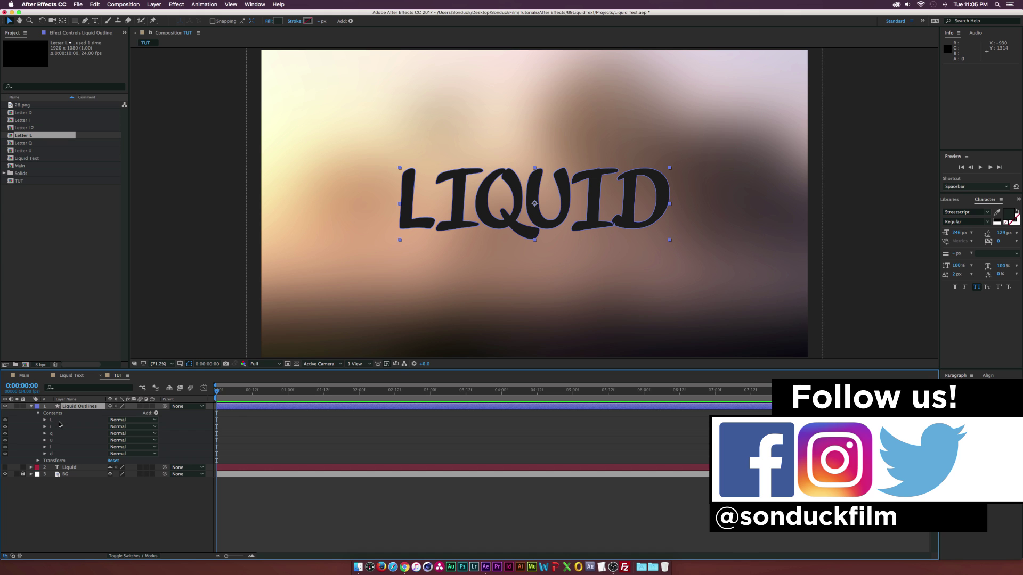
{"action": "left_click", "coordinate": [74, 409]}
{"action": "key", "text": "super+d"}
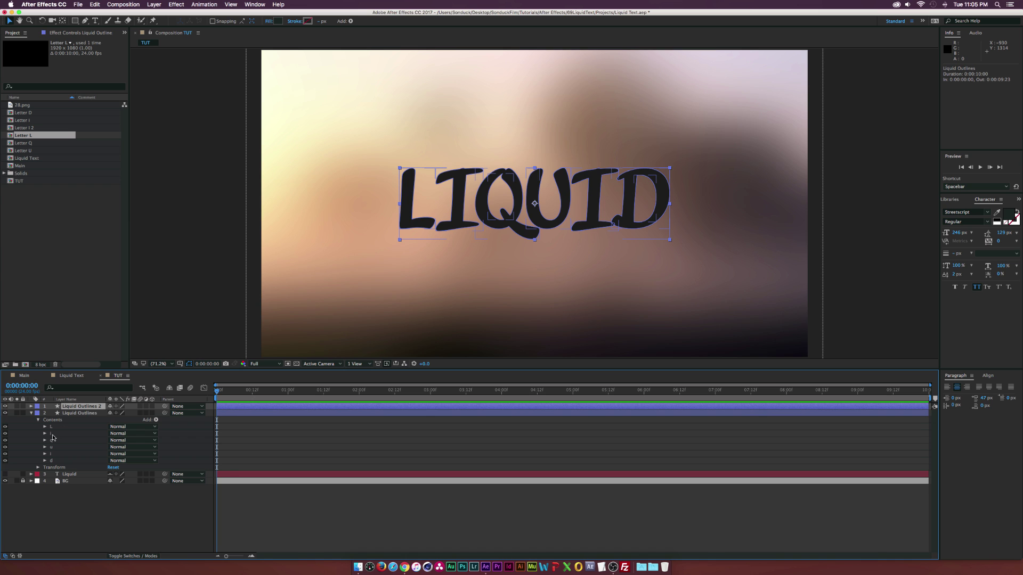
{"action": "left_click", "coordinate": [71, 414]}
{"action": "left_click", "coordinate": [55, 434]}
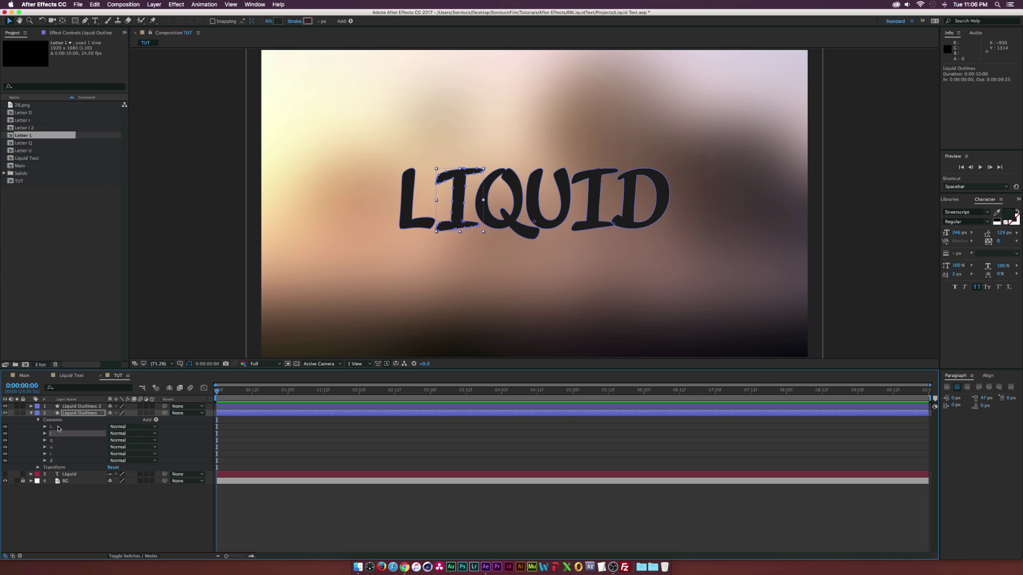
{"action": "left_click", "coordinate": [56, 460], "text": "shift"}
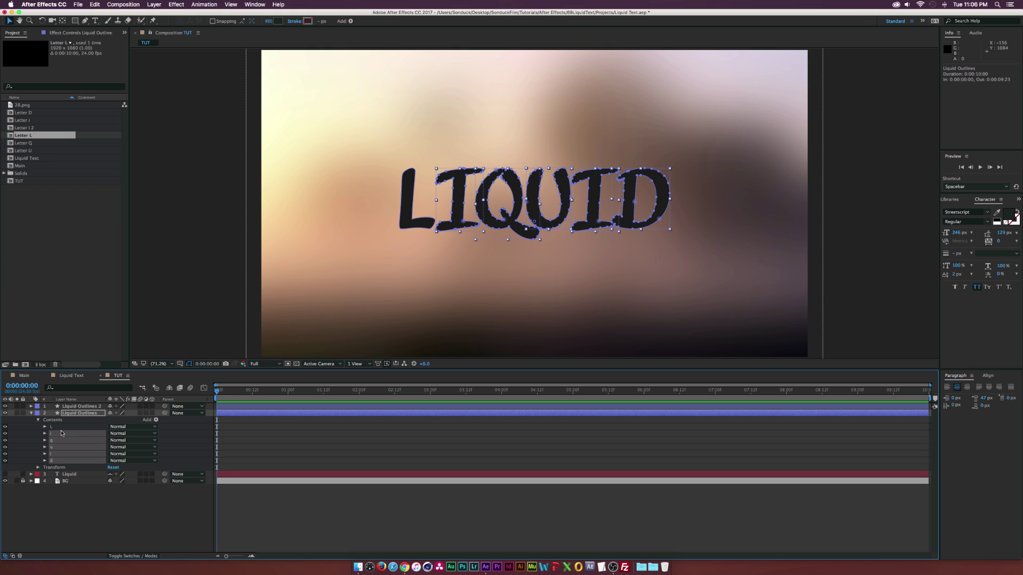
{"action": "key", "text": "Delete"}
{"action": "key", "text": "Return"}
{"action": "type", "text": "Letter"}
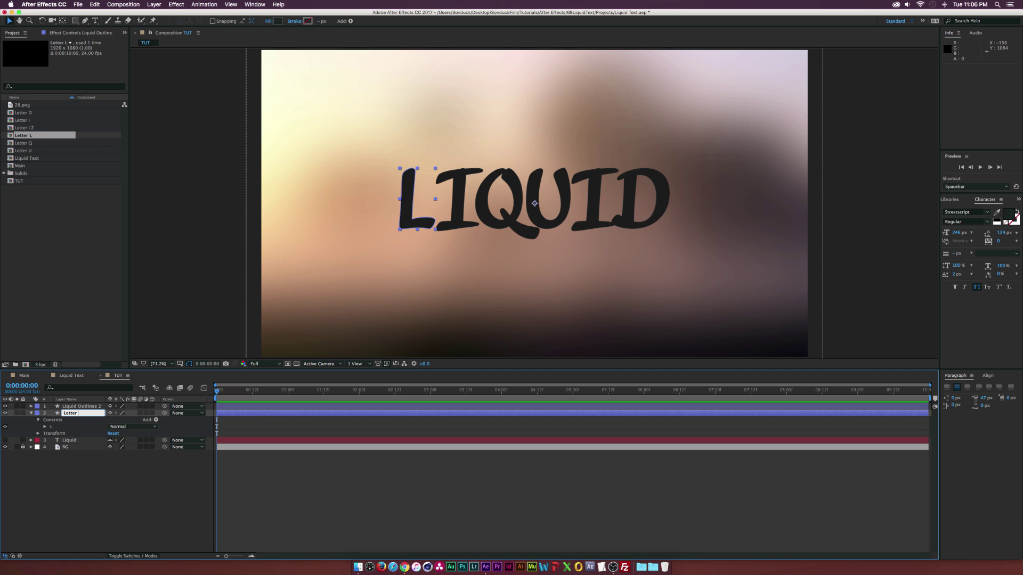
{"action": "type", "text": " L"}
{"action": "key", "text": "Return"}
Duplicate Liquid Outlines 2 and delete every letter group except the first I
{"action": "left_click", "coordinate": [69, 407]}
{"action": "left_click", "coordinate": [69, 406]}
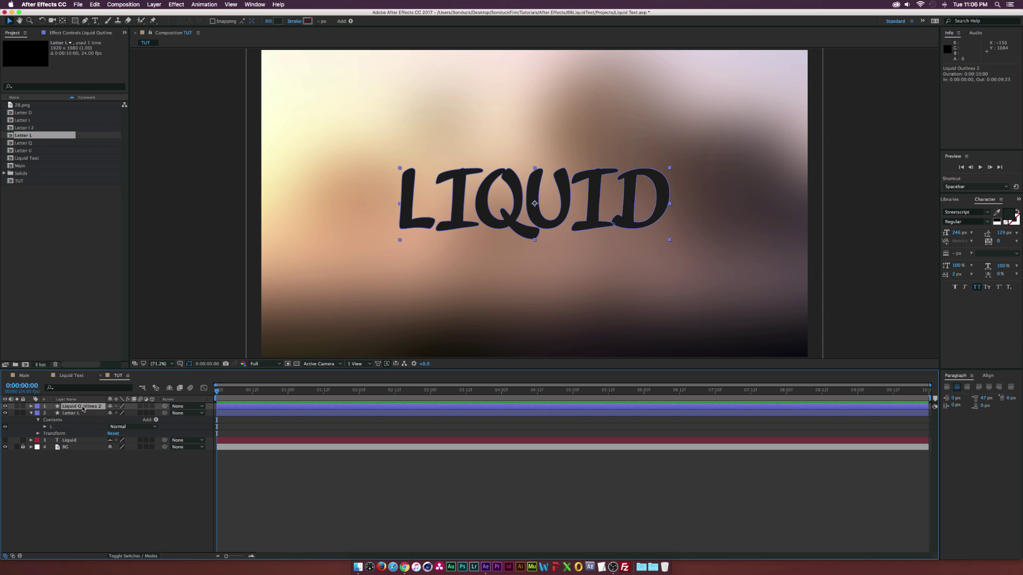
{"action": "key", "text": "super+d"}
{"action": "left_click", "coordinate": [80, 413]}
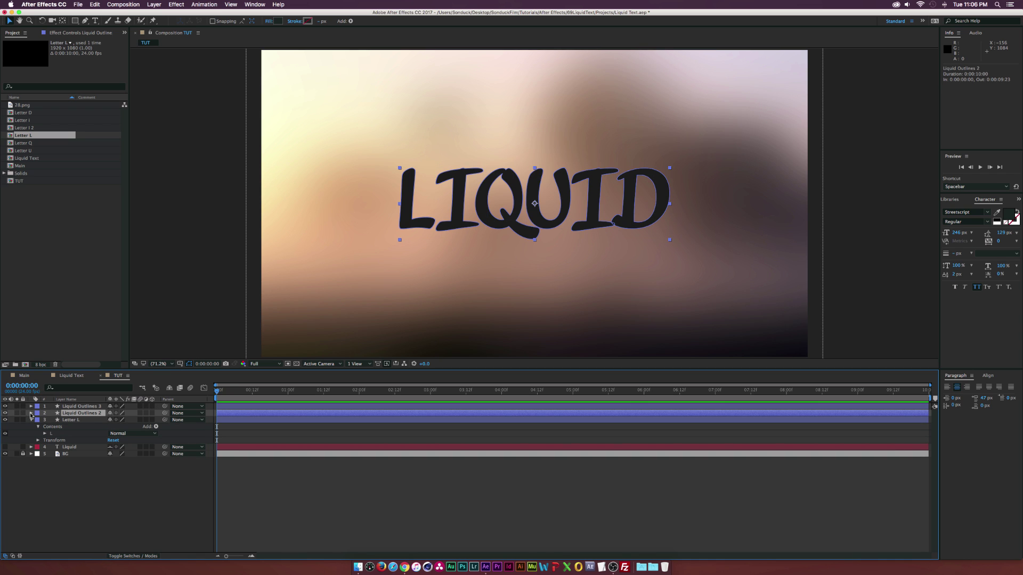
{"action": "left_click", "coordinate": [31, 413]}
{"action": "left_click", "coordinate": [38, 421]}
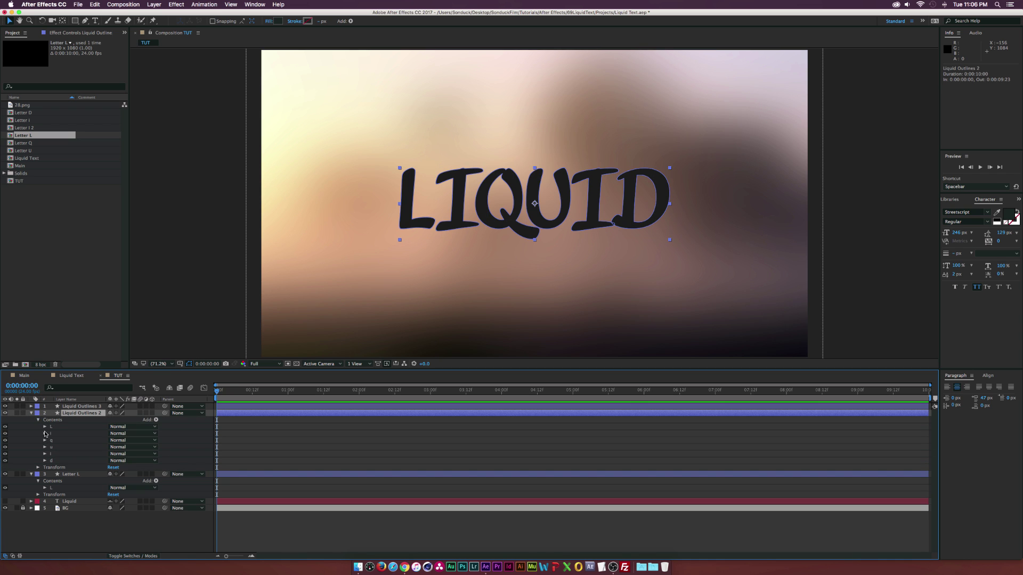
{"action": "left_click", "coordinate": [54, 429]}
{"action": "left_click", "coordinate": [51, 440], "text": "shift"}
{"action": "left_click", "coordinate": [52, 446], "text": "shift"}
{"action": "left_click", "coordinate": [52, 453], "text": "shift"}
{"action": "left_click", "coordinate": [53, 461], "text": "shift"}
{"action": "key", "text": "Delete"}
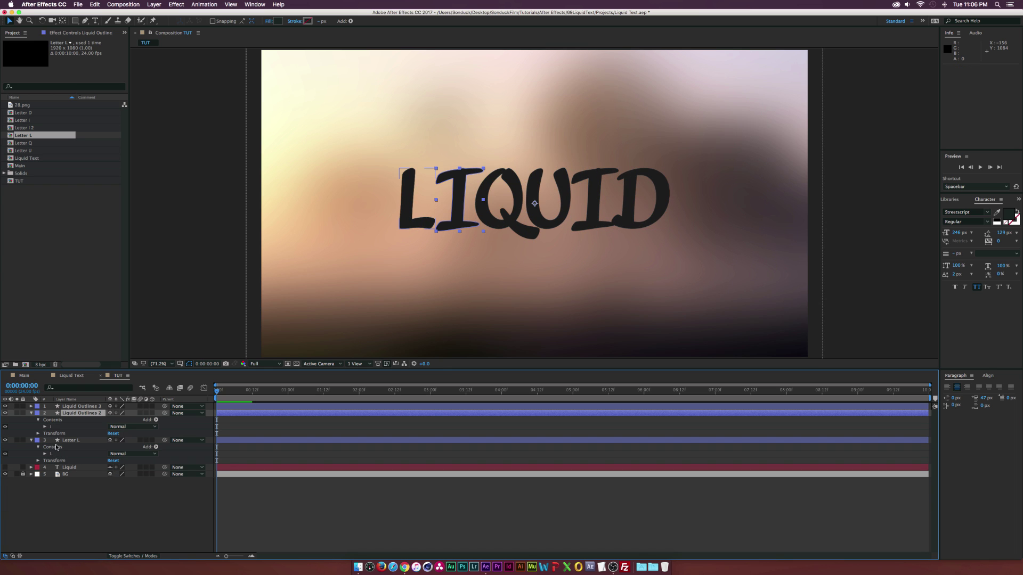
Rename the remaining I layer 'Letter I'
{"action": "left_click", "coordinate": [80, 413]}
{"action": "key", "text": "Return"}
{"action": "type", "text": "Lette"}
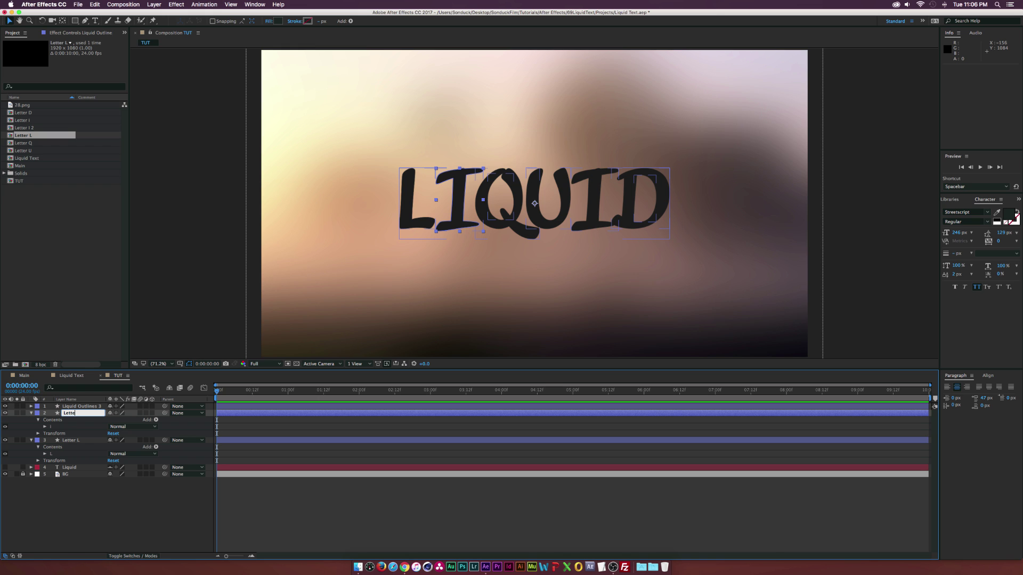
{"action": "type", "text": "r I"}
{"action": "key", "text": "Return"}
Duplicate Liquid Outlines 3, delete all groups except Q, and start renaming that layer
{"action": "left_click", "coordinate": [86, 408]}
{"action": "key", "text": "ctrl+d"}
{"action": "left_click", "coordinate": [31, 414]}
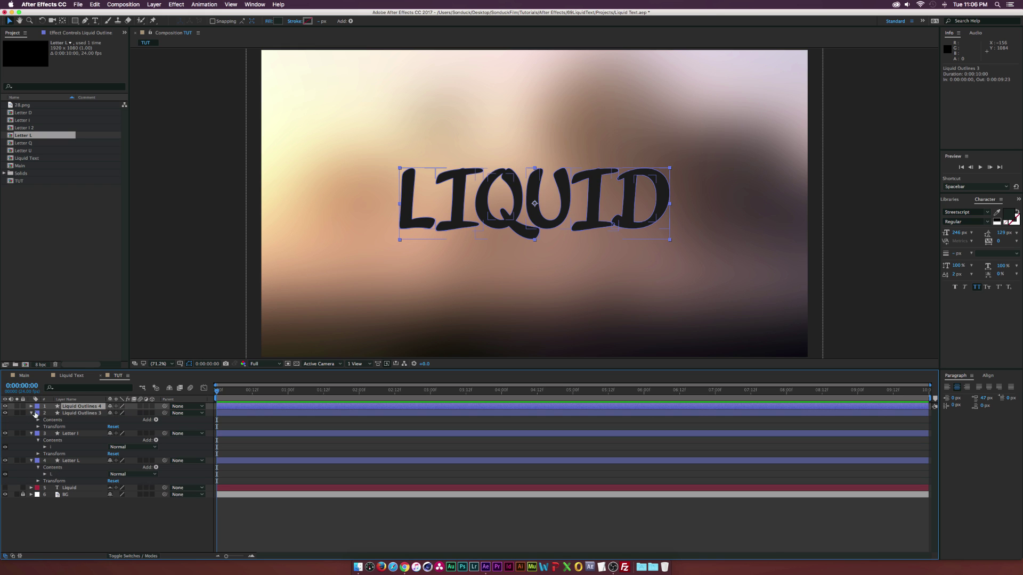
{"action": "left_click", "coordinate": [37, 420]}
{"action": "left_click", "coordinate": [51, 427]}
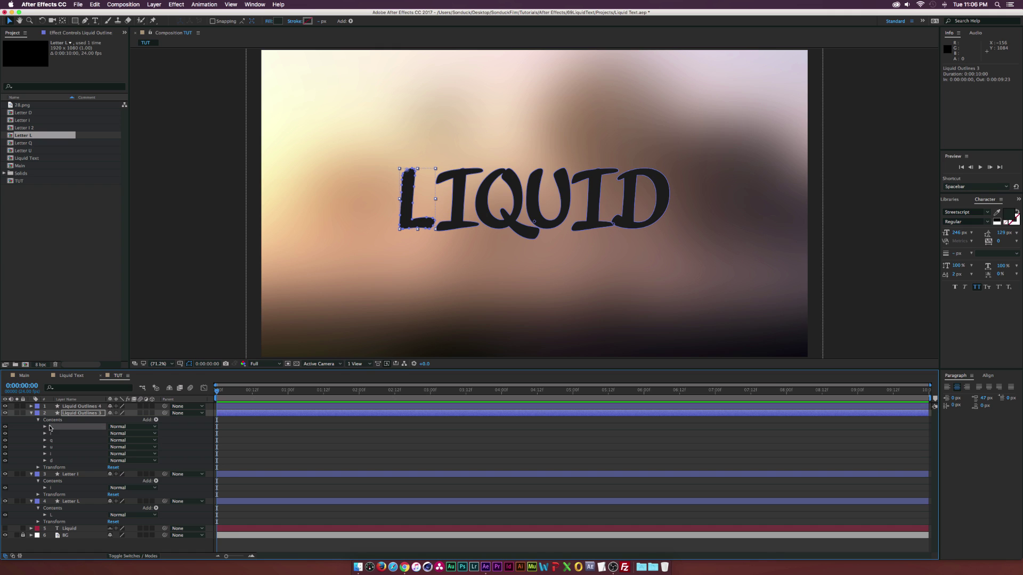
{"action": "left_click", "coordinate": [52, 433], "text": "shift"}
{"action": "key", "text": "Delete"}
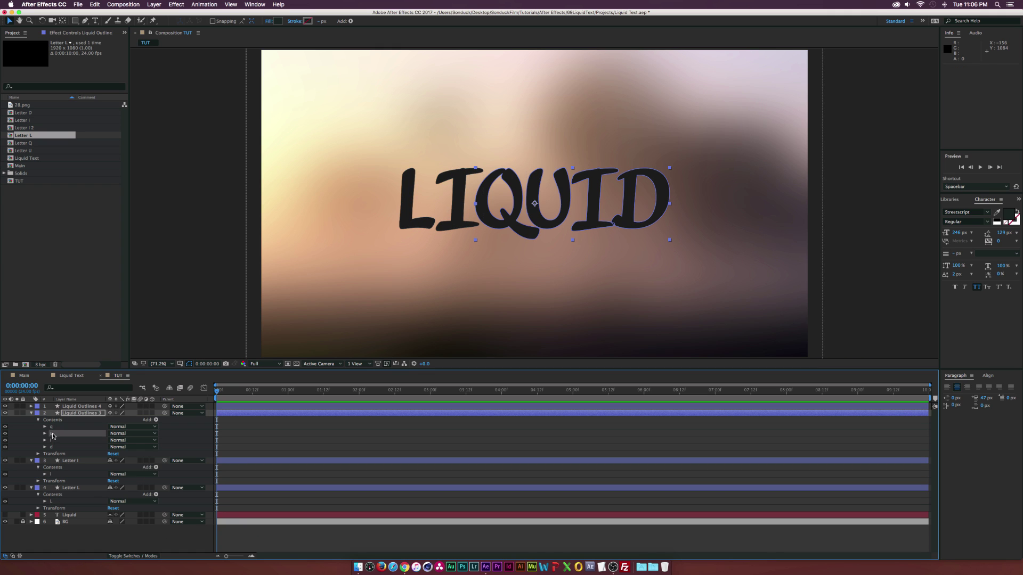
{"action": "left_click", "coordinate": [52, 434]}
{"action": "left_click", "coordinate": [52, 446], "text": "shift"}
{"action": "key", "text": "Delete"}
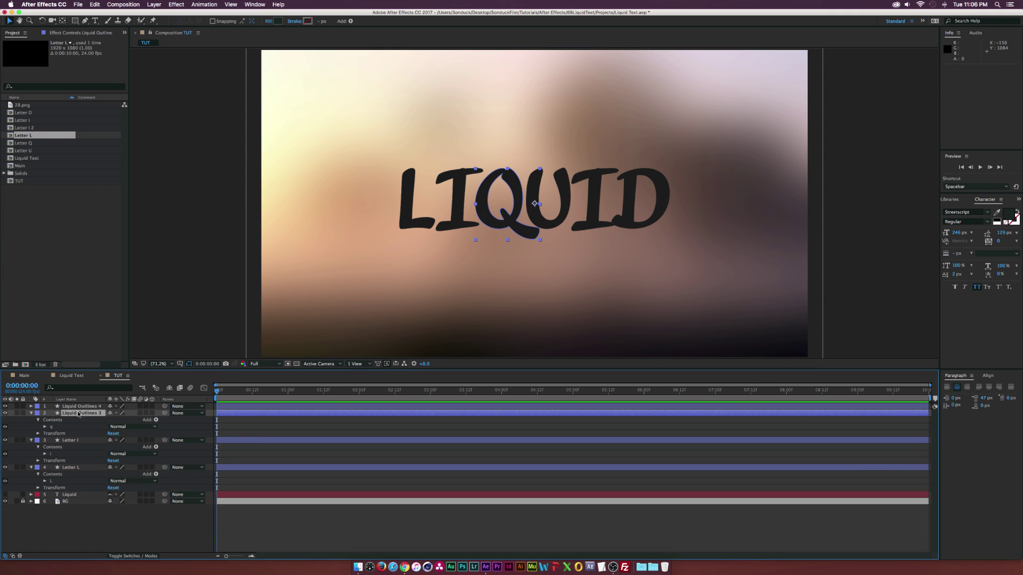
{"action": "left_click", "coordinate": [78, 413]}
{"action": "key", "text": "Return"}
Finish naming the Q layer 'Letter', check the Letter U layer, and select Letter L
{"action": "type", "text": "Lette"}
{"action": "type", "text": "r Q"}
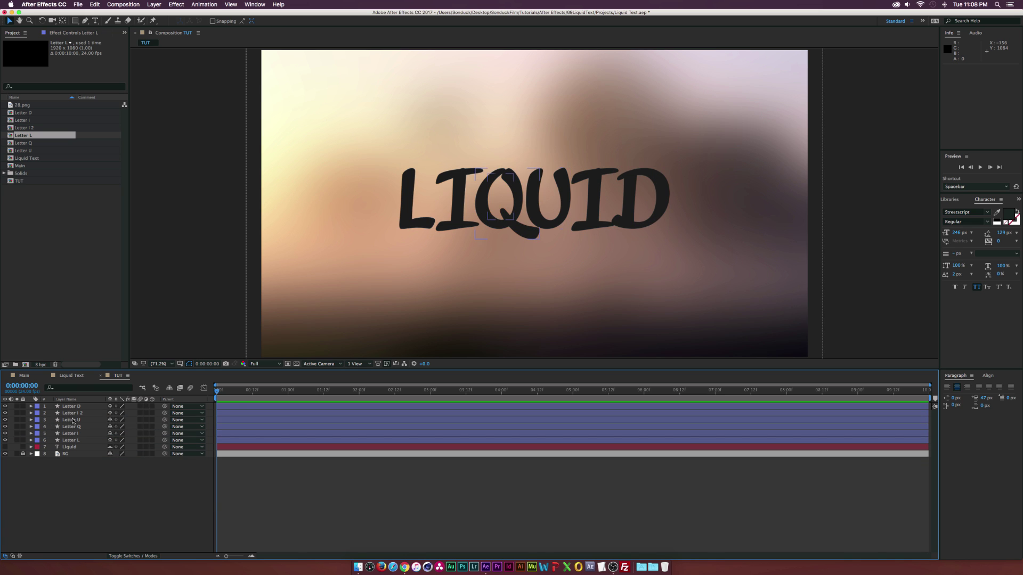
{"action": "left_click", "coordinate": [73, 421]}
{"action": "left_click", "coordinate": [4, 420]}
{"action": "left_click", "coordinate": [5, 420]}
{"action": "left_click", "coordinate": [69, 433]}
{"action": "left_click", "coordinate": [80, 441]}
{"action": "left_click", "coordinate": [74, 441]}
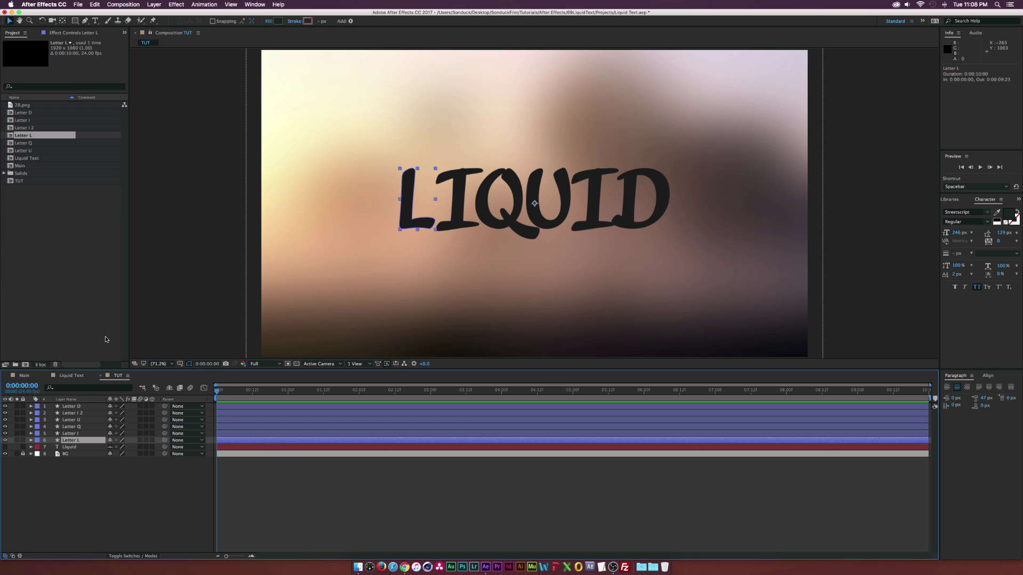
Duplicate the Letter L layer and pre-compose it into a composition named Letter L
{"action": "left_click", "coordinate": [96, 4]}
{"action": "left_click", "coordinate": [104, 101]}
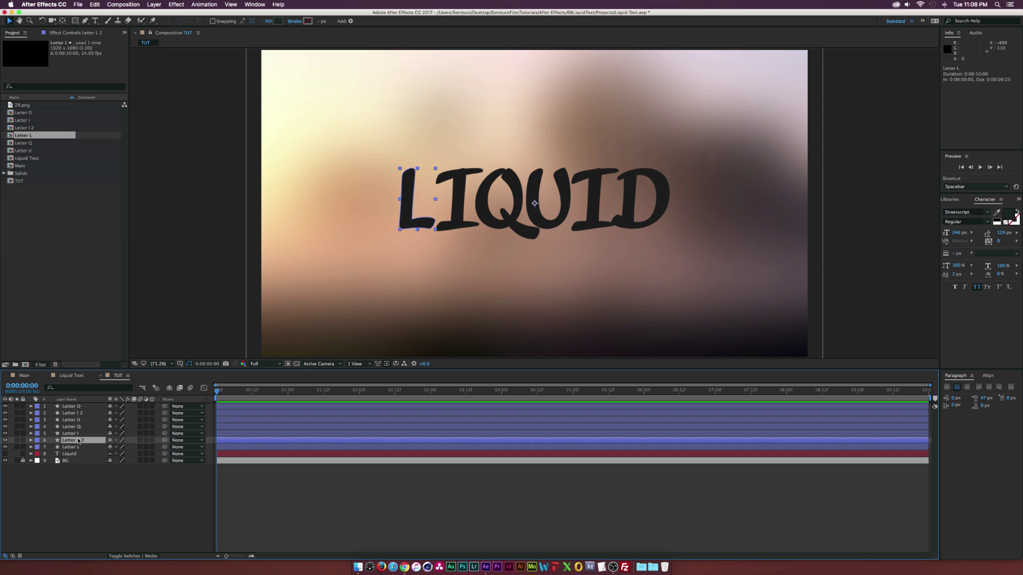
{"action": "left_click", "coordinate": [156, 4]}
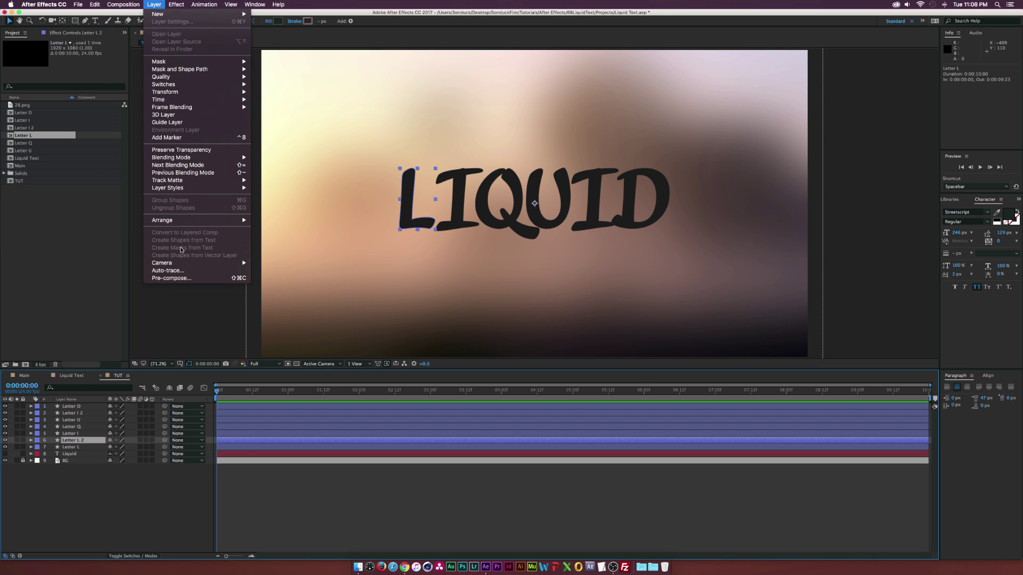
{"action": "left_click", "coordinate": [171, 278]}
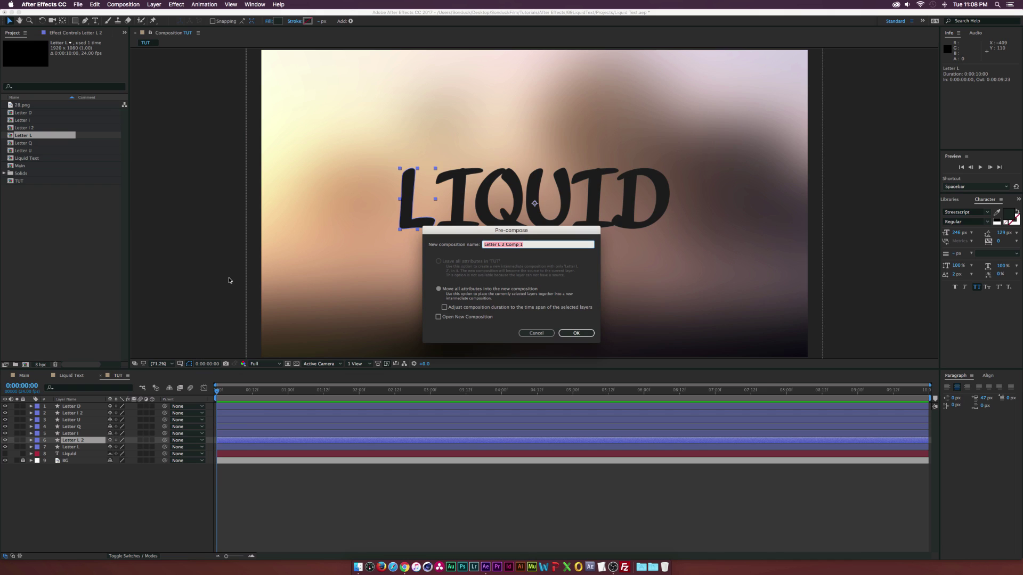
{"action": "key", "text": "Right"}
{"action": "key", "text": "BackSpace"}
Create the Letter L precomp, open it, and turn on the transparency grid
{"action": "left_click", "coordinate": [576, 333]}
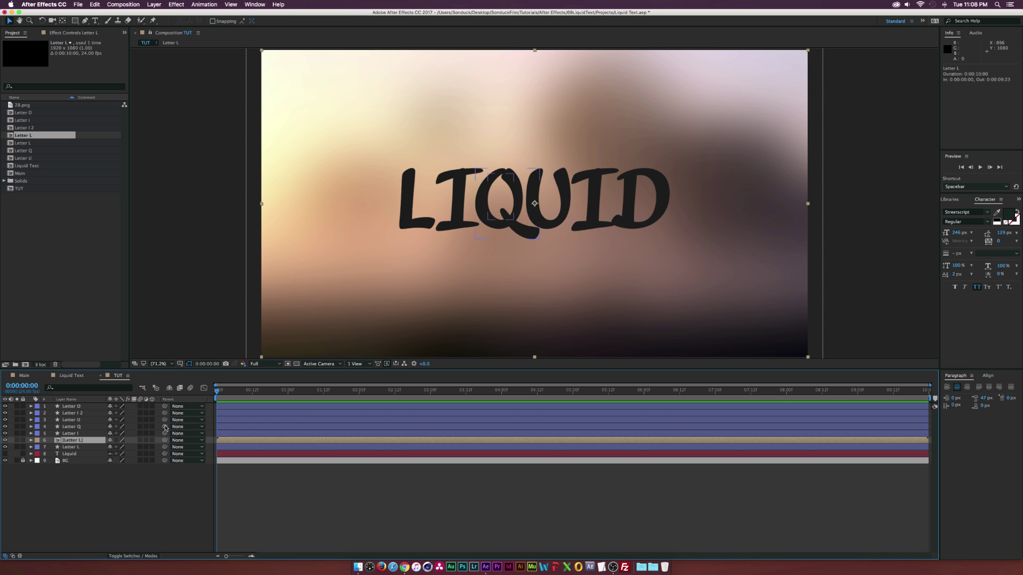
{"action": "double_click", "coordinate": [69, 441]}
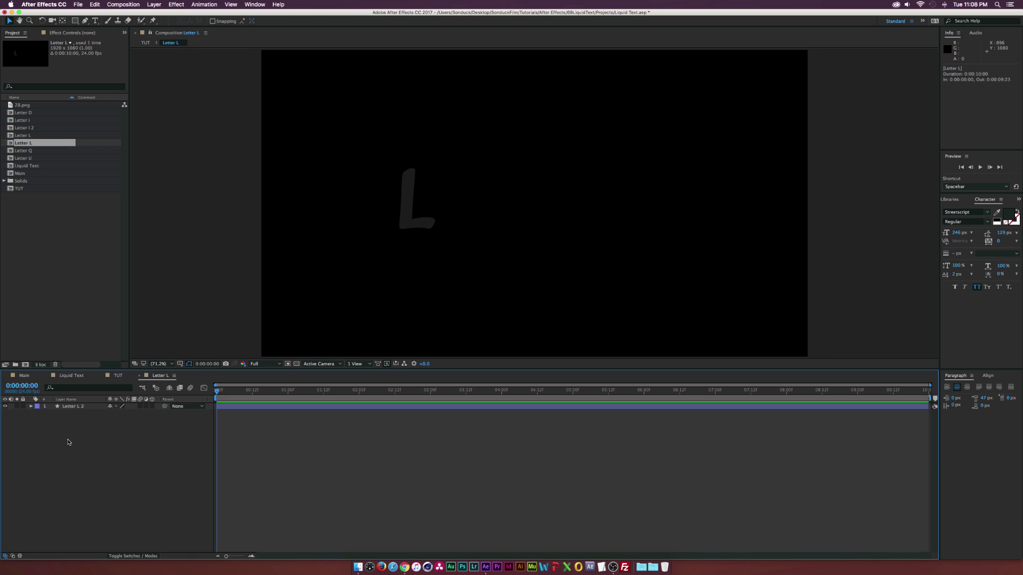
{"action": "left_click", "coordinate": [73, 406]}
{"action": "left_click", "coordinate": [162, 506]}
{"action": "left_click", "coordinate": [296, 364]}
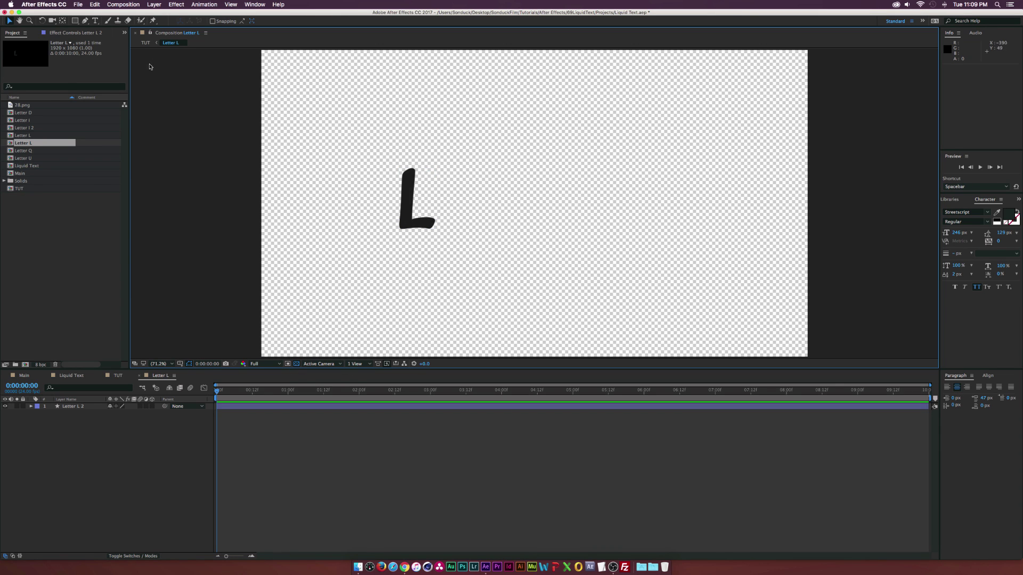
Pick the Pen tool with Tool Creates Mask enabled on the Letter L 2 layer
{"action": "left_click", "coordinate": [86, 22]}
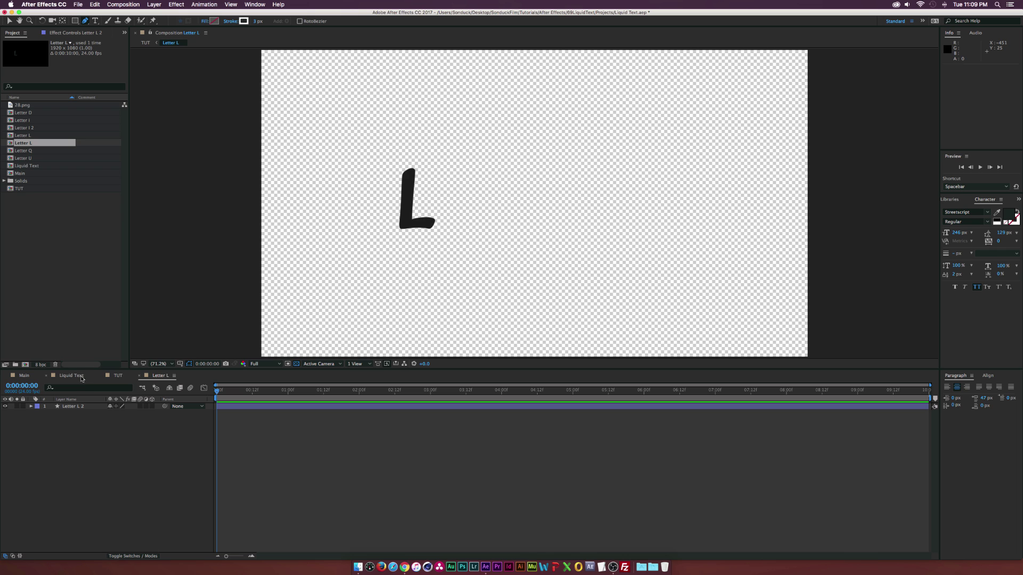
{"action": "left_click", "coordinate": [75, 407]}
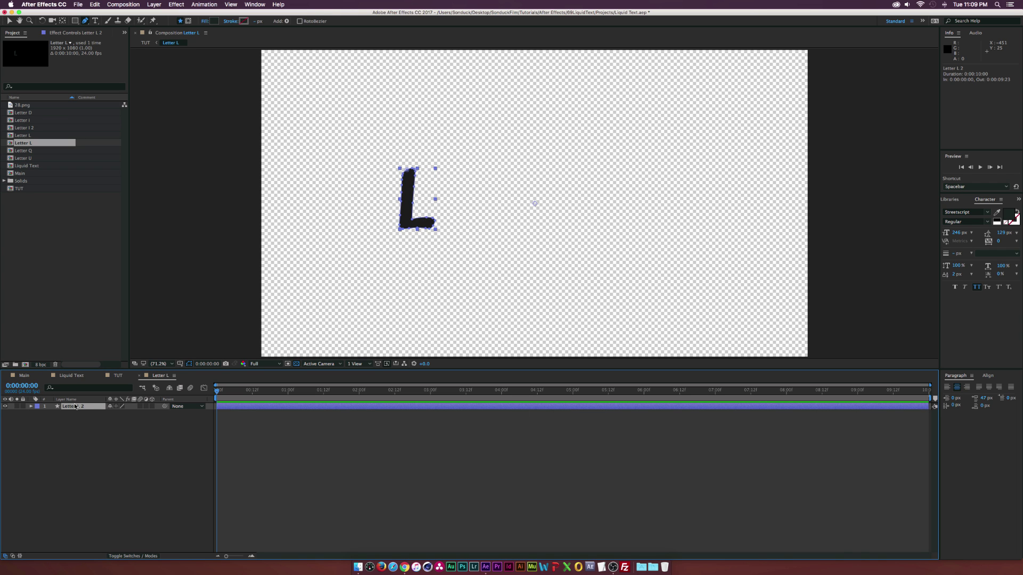
{"action": "left_click", "coordinate": [189, 22]}
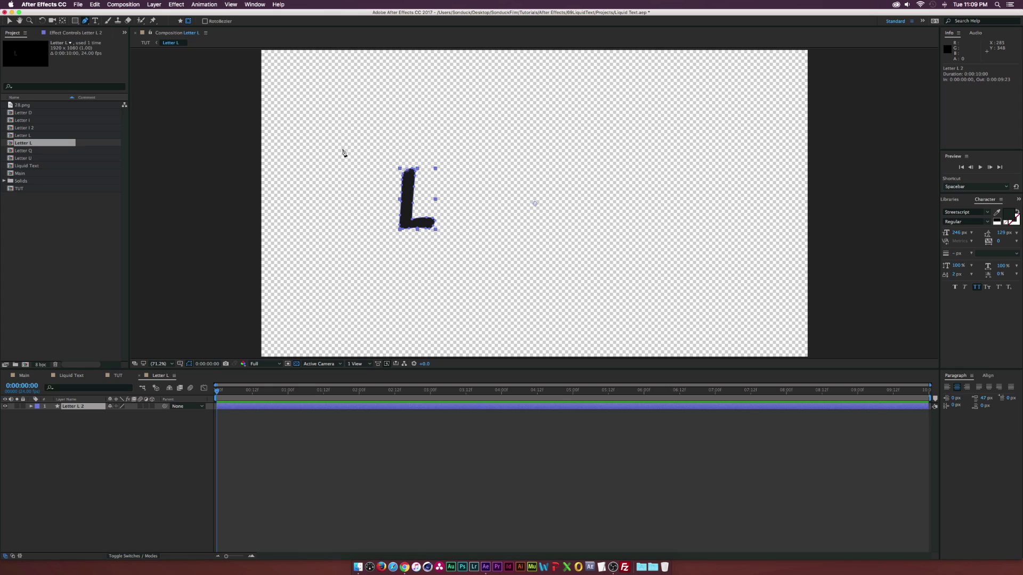
Trace the L with a five-vertex mask down its stem and along its base, then refine the corner
{"action": "scroll", "coordinate": [342, 153], "scroll_direction": "up", "scroll_amount": 1}
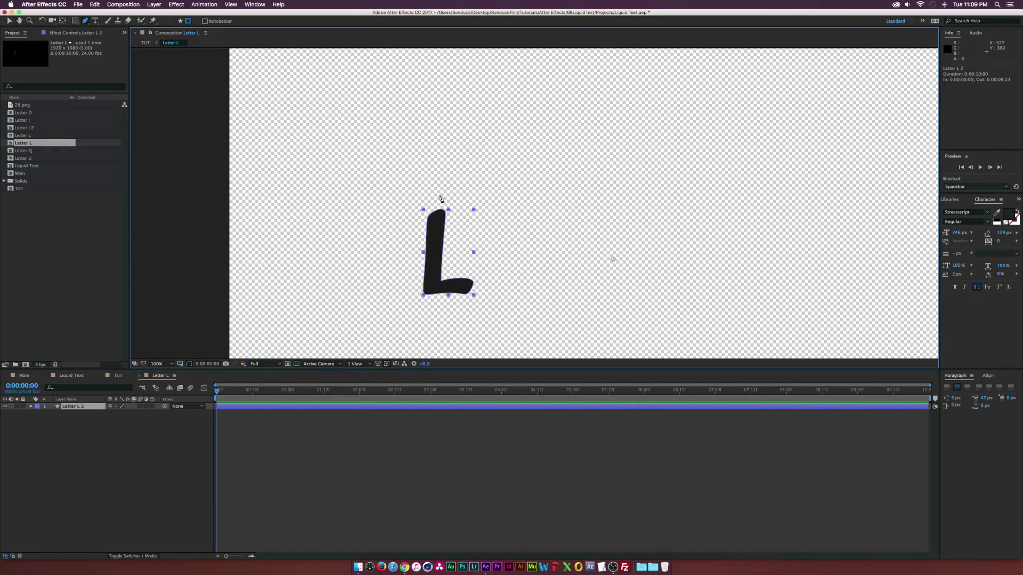
{"action": "left_click", "coordinate": [431, 181]}
{"action": "left_click", "coordinate": [297, 364]}
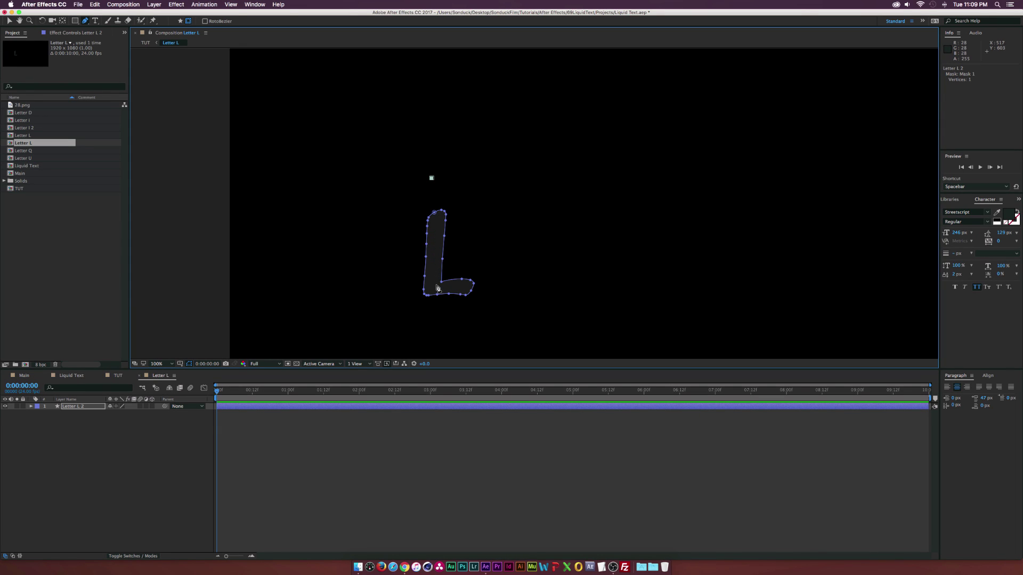
{"action": "left_click_drag", "start_coordinate": [437, 288], "coordinate": [441, 299]}
{"action": "left_click_drag", "start_coordinate": [553, 295], "coordinate": [516, 282]}
{"action": "key", "text": "a"}
{"action": "left_click", "coordinate": [9, 21]}
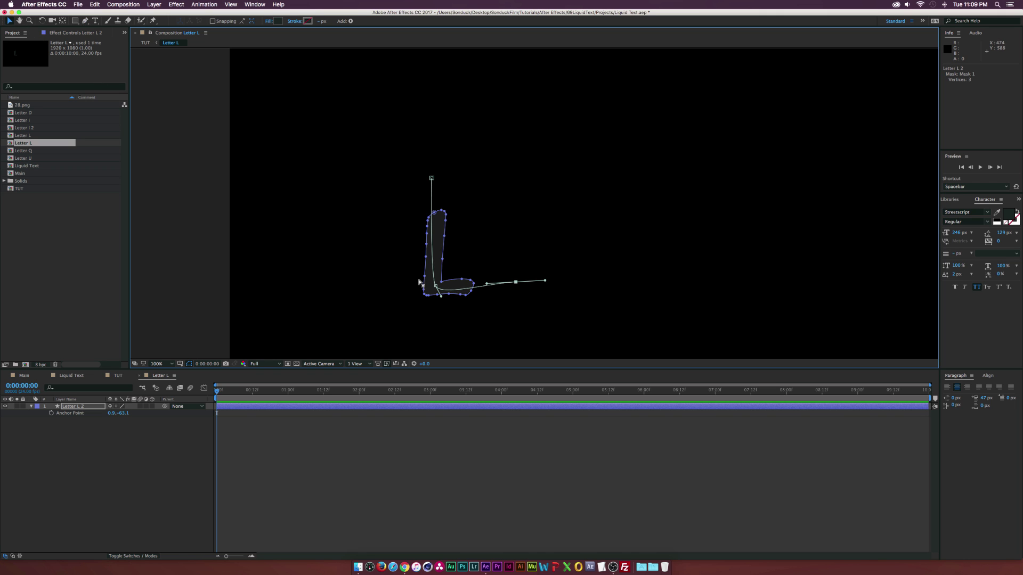
{"action": "left_click_drag", "start_coordinate": [440, 298], "coordinate": [438, 293]}
{"action": "left_click", "coordinate": [229, 414]}
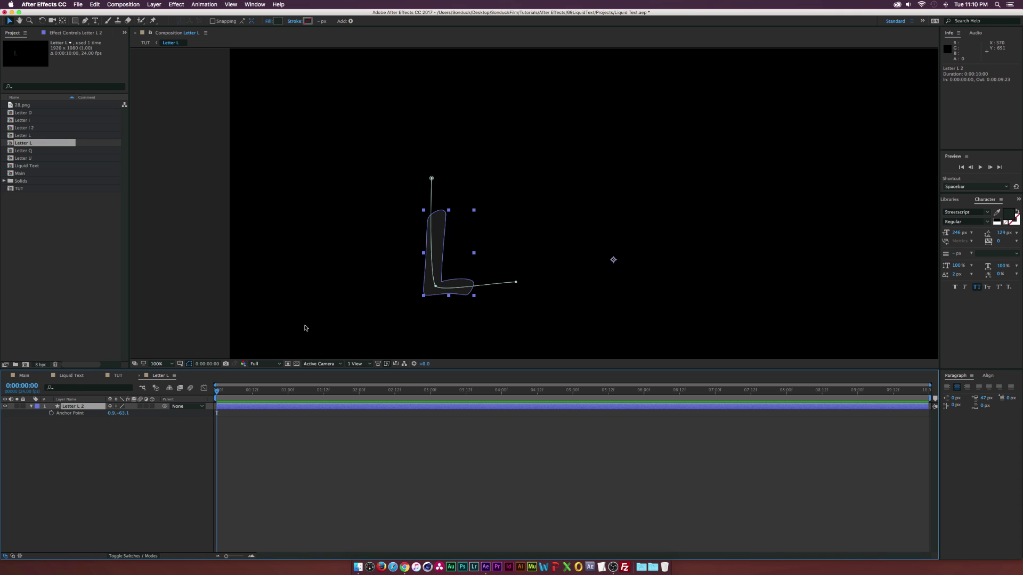
Add a Stroke effect to Letter L 2 with brush size 12.2, painted On Transparent
{"action": "left_click", "coordinate": [177, 4]}
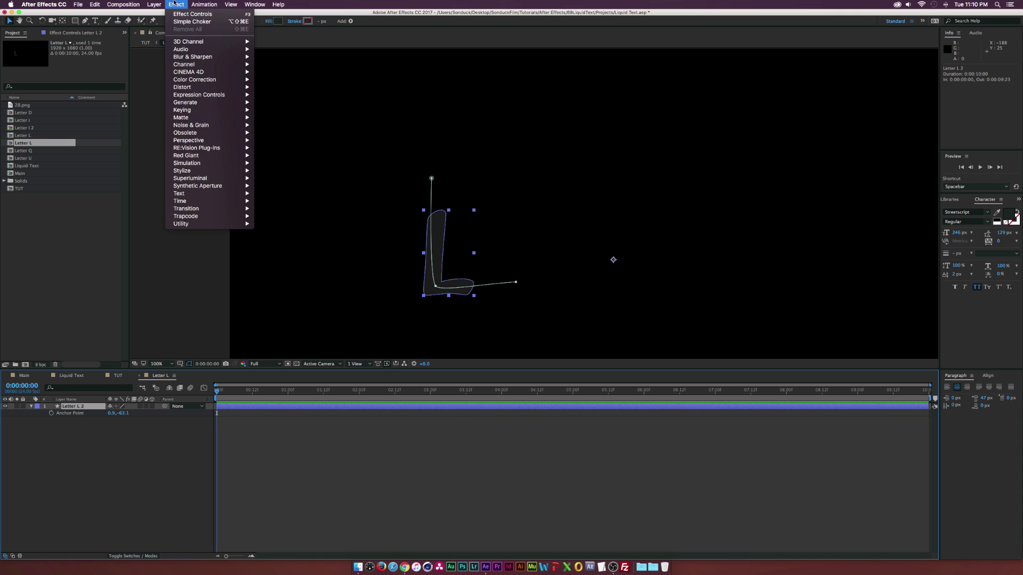
{"action": "mouse_move", "coordinate": [202, 103]}
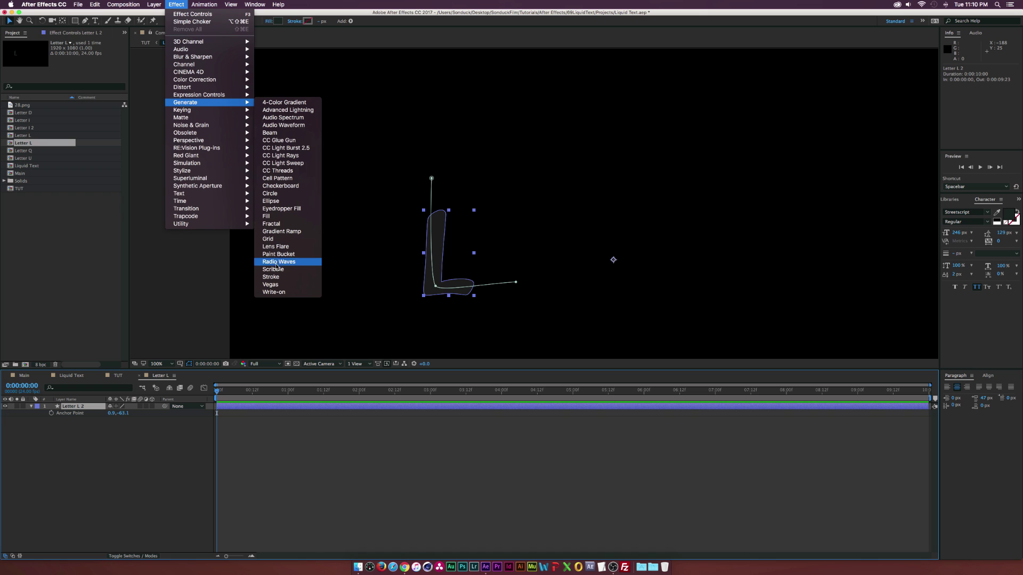
{"action": "left_click", "coordinate": [272, 276]}
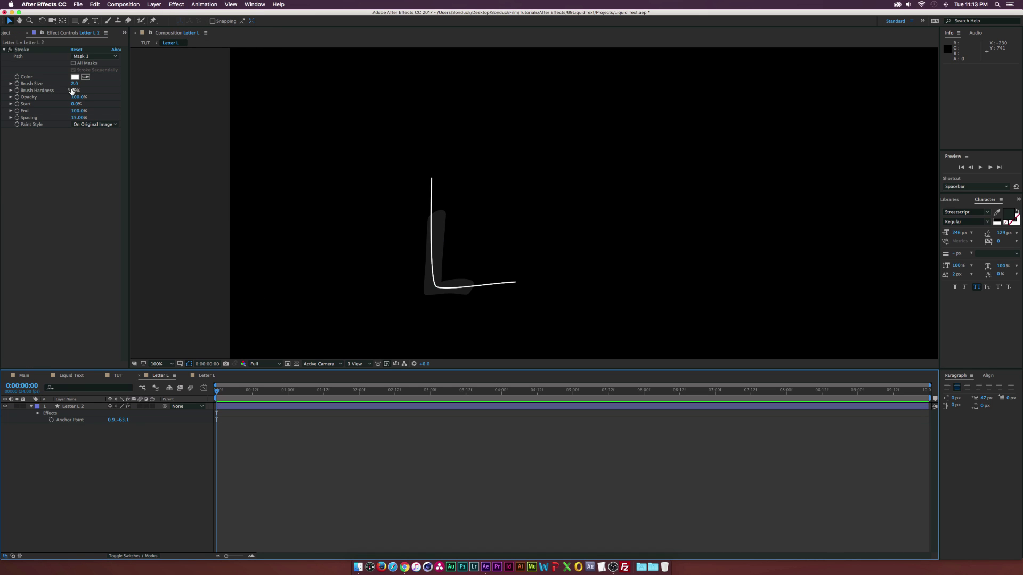
{"action": "left_click", "coordinate": [72, 92]}
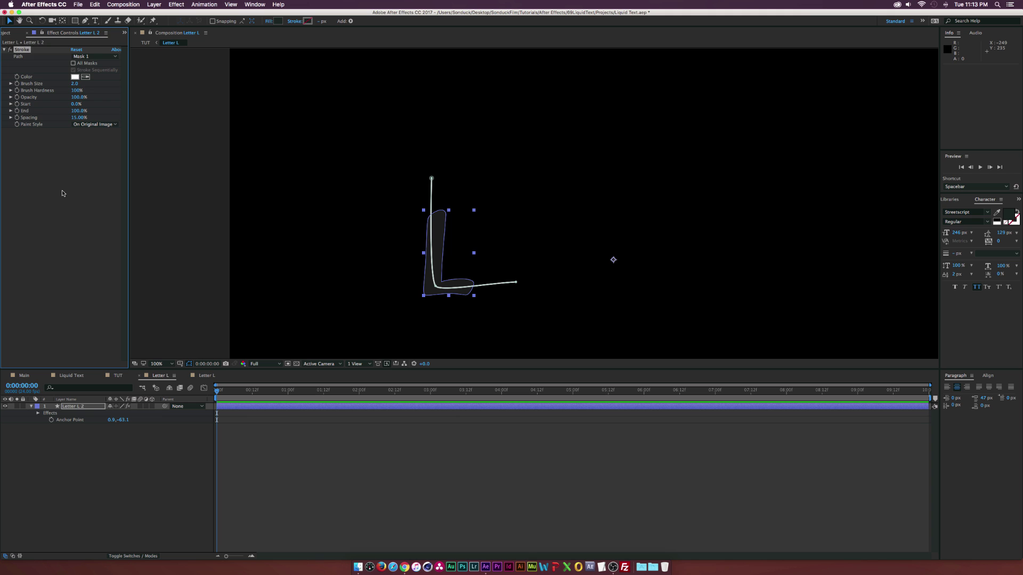
{"action": "left_click_drag", "start_coordinate": [72, 87], "coordinate": [114, 86]}
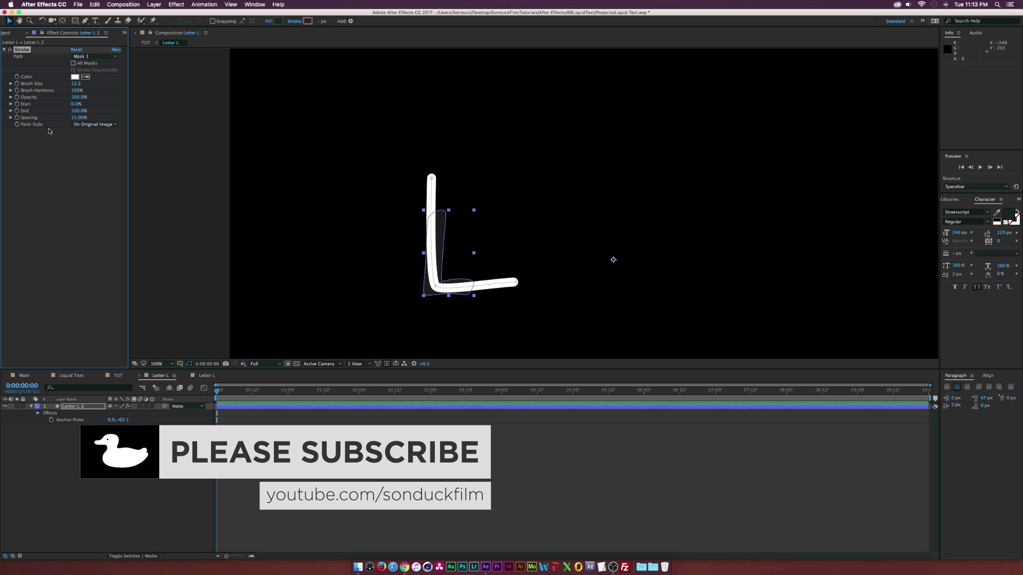
{"action": "left_click", "coordinate": [93, 124]}
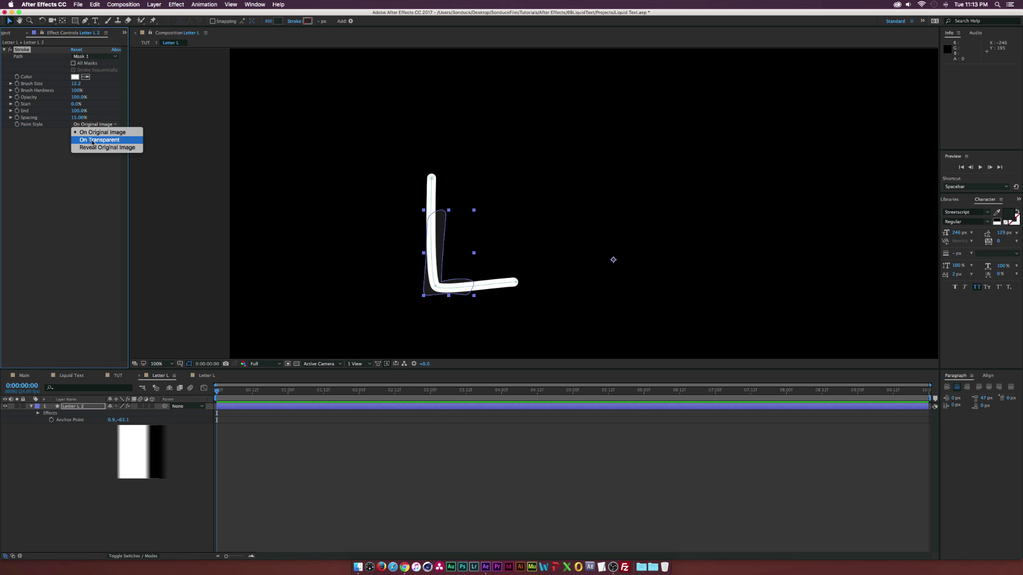
{"action": "left_click", "coordinate": [99, 140]}
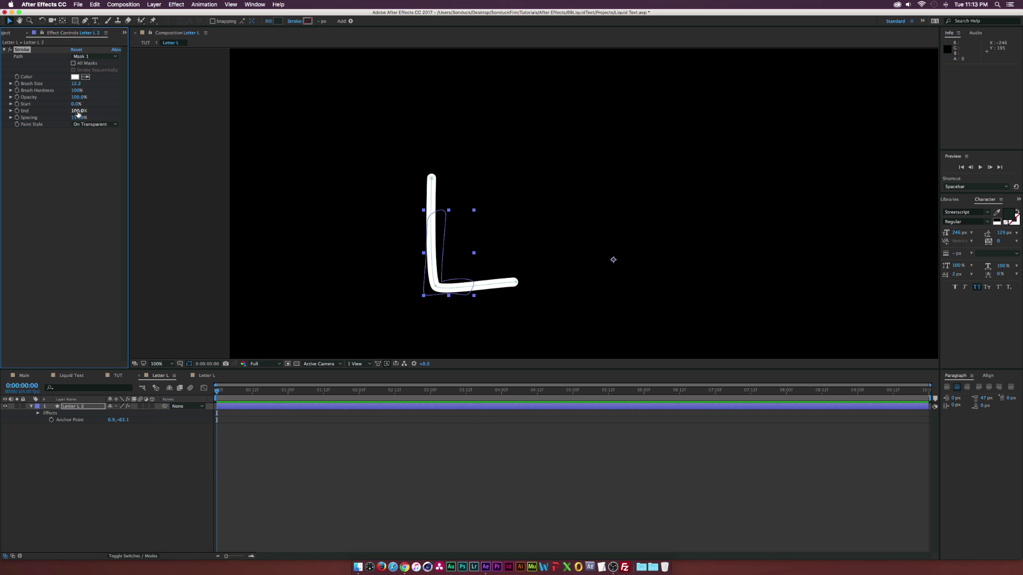
Keyframe Stroke End at 0% at the start and 99% just past one second
{"action": "left_click_drag", "start_coordinate": [78, 113], "coordinate": [33, 117]}
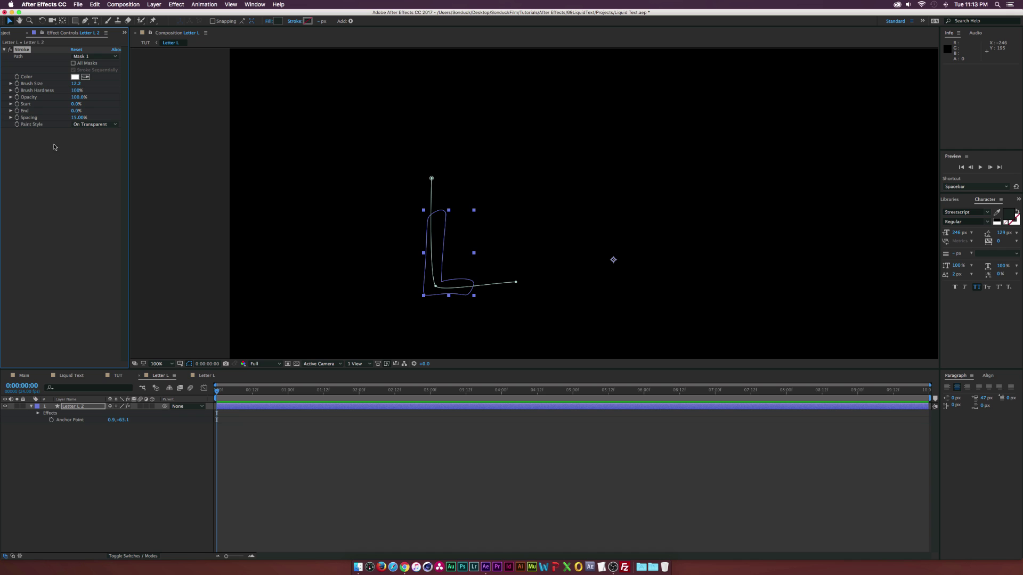
{"action": "left_click", "coordinate": [16, 114]}
{"action": "left_click_drag", "start_coordinate": [217, 392], "coordinate": [306, 395]}
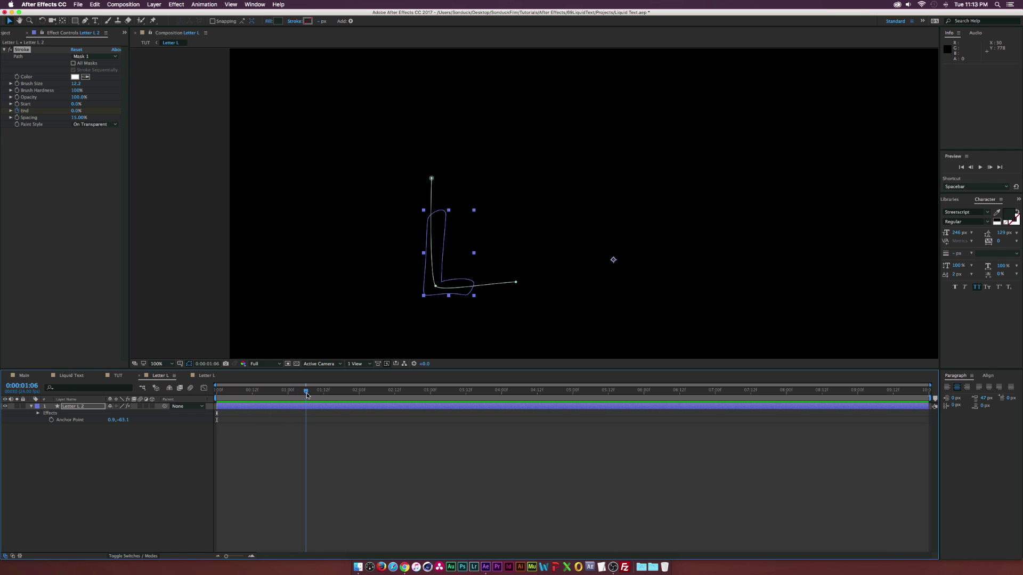
{"action": "left_click", "coordinate": [76, 111]}
{"action": "type", "text": "99"}
{"action": "key", "text": "Return"}
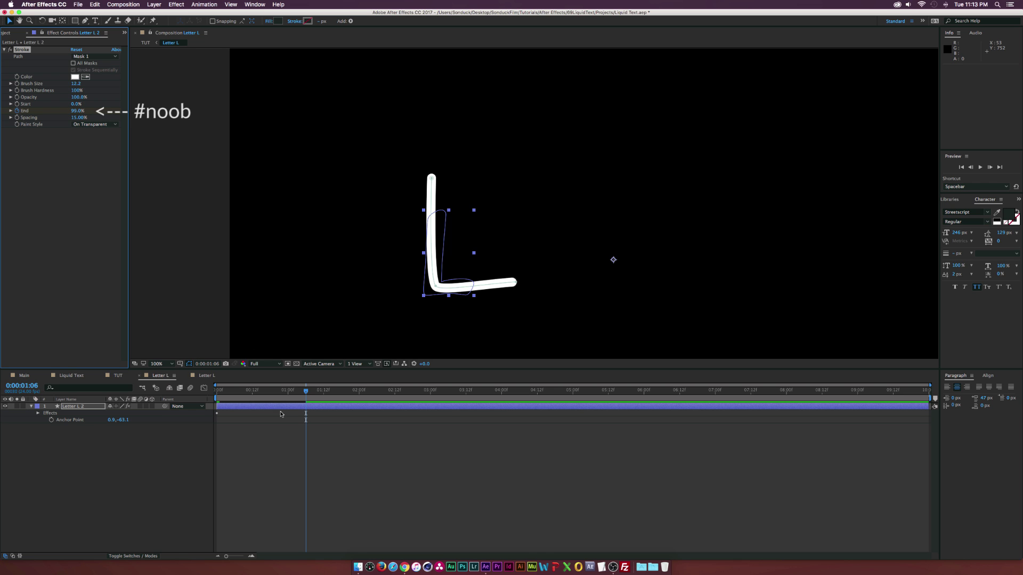
Reveal and check both End keyframes on the L layer, then return to the start
{"action": "left_click", "coordinate": [280, 409]}
{"action": "key", "text": "u"}
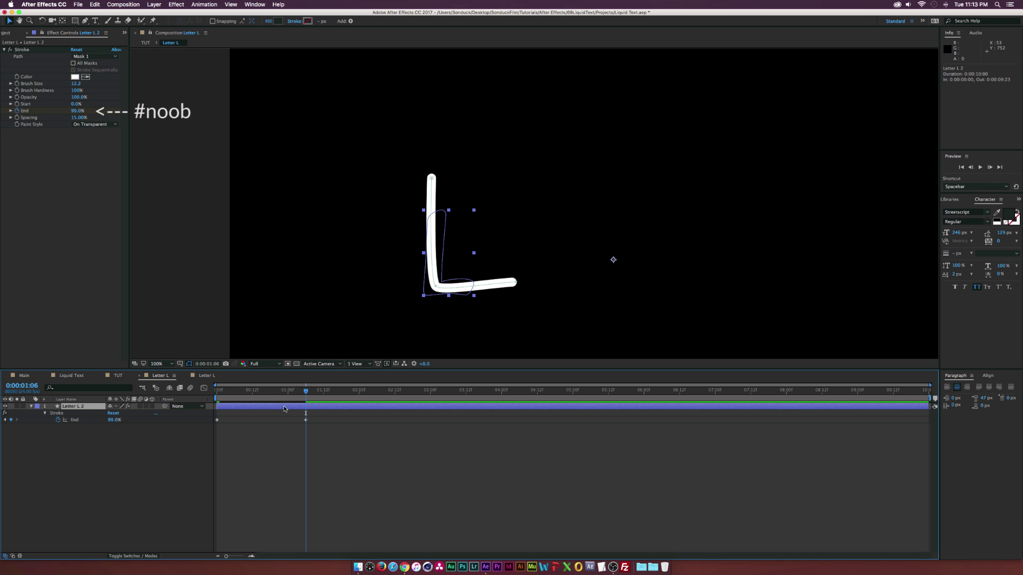
{"action": "left_click_drag", "start_coordinate": [339, 419], "coordinate": [200, 424]}
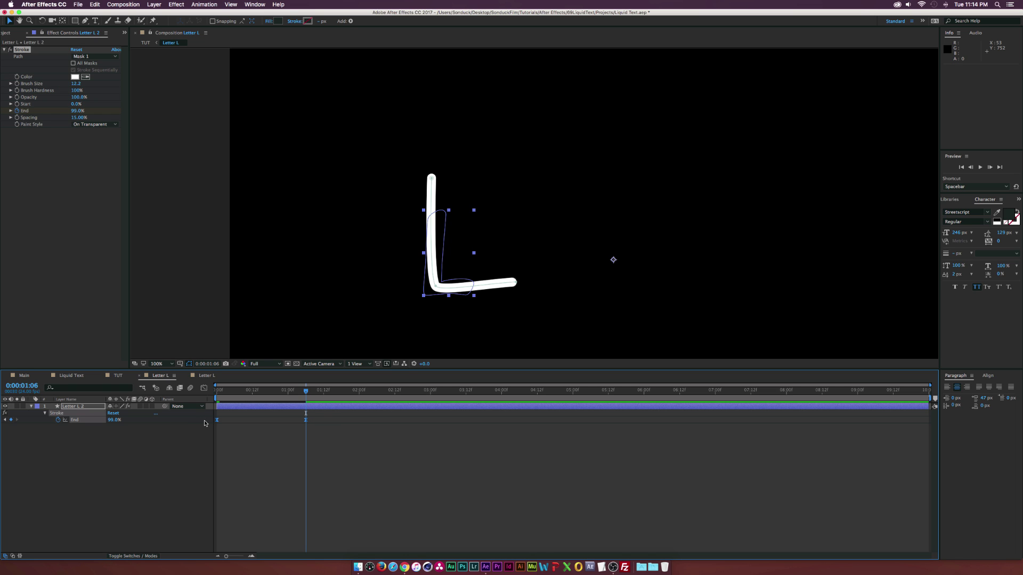
{"action": "left_click", "coordinate": [90, 457]}
{"action": "mouse_move", "coordinate": [306, 390]}
{"action": "left_mouse_down"}
{"action": "mouse_move", "coordinate": [201, 395]}
{"action": "mouse_move", "coordinate": [316, 393]}
{"action": "mouse_move", "coordinate": [306, 397]}
{"action": "left_mouse_up"}
{"action": "left_click", "coordinate": [76, 407]}
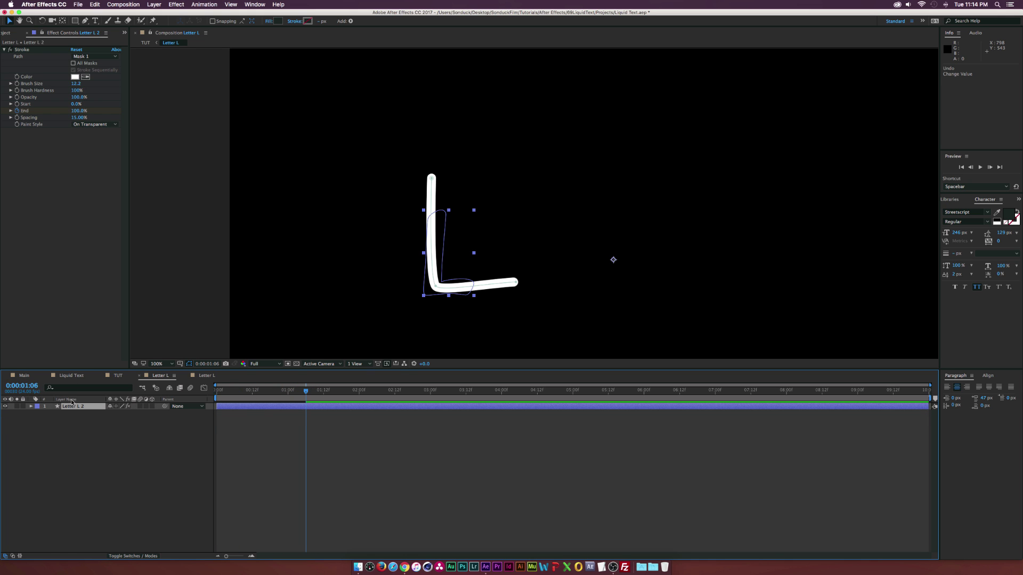
Duplicate the stroke layer, set its colour to A64949 and brush size 21.9, then duplicate it again
{"action": "key", "text": "super+d"}
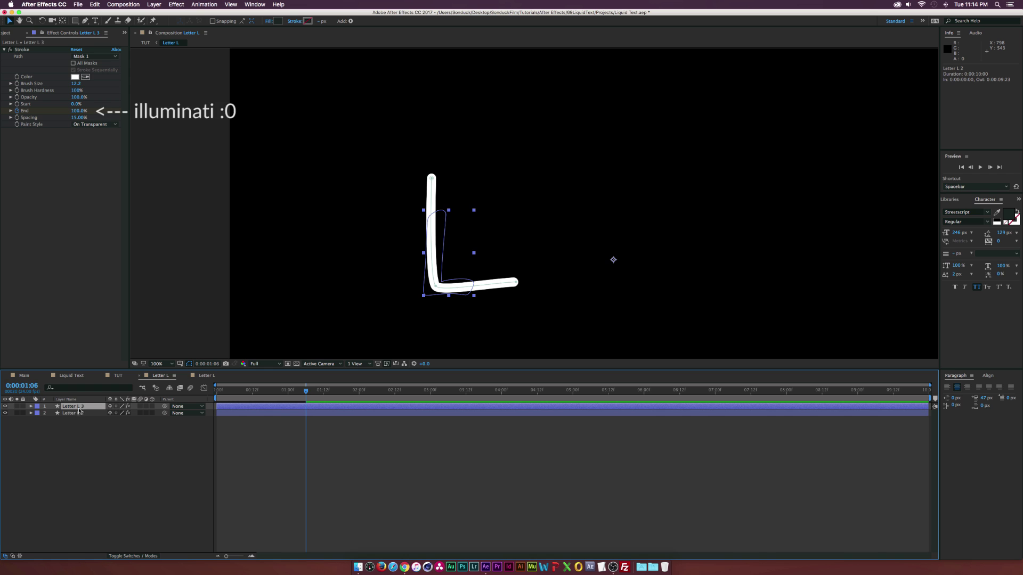
{"action": "left_click", "coordinate": [75, 77]}
{"action": "left_click_drag", "start_coordinate": [458, 275], "coordinate": [472, 273]}
{"action": "left_click", "coordinate": [590, 239]}
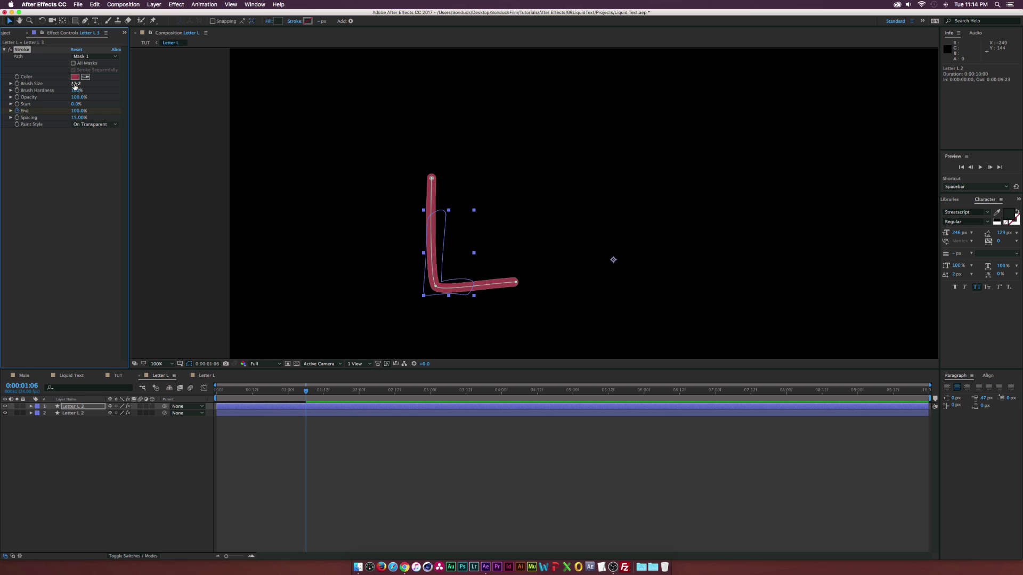
{"action": "left_click_drag", "start_coordinate": [75, 85], "coordinate": [117, 87]}
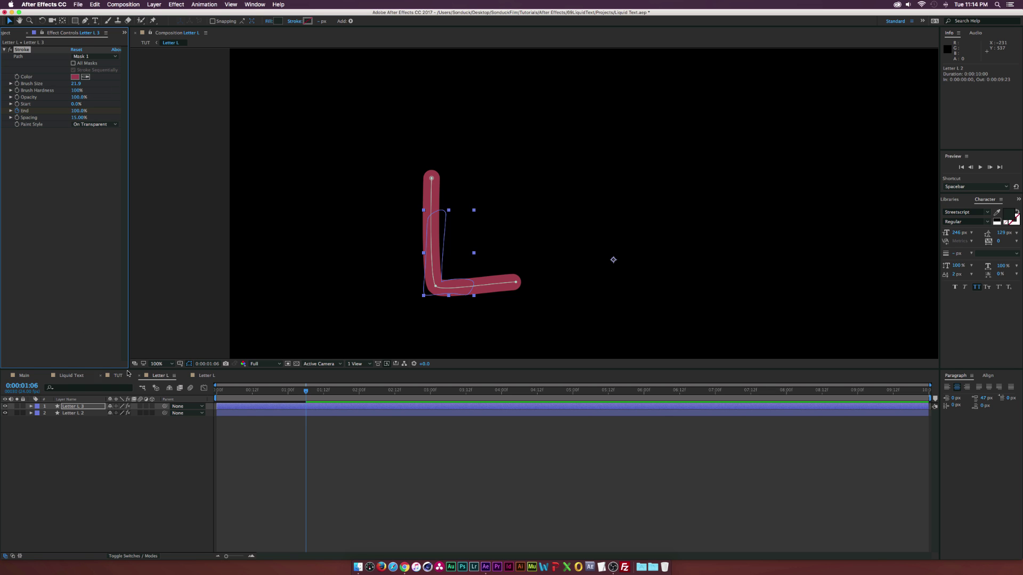
{"action": "key", "text": "super+d"}
Keyframe Letter L 4's Stroke Brush Size to reach 47.0 at 0:00:01:06, then preview
{"action": "left_click_drag", "start_coordinate": [226, 396], "coordinate": [216, 396]}
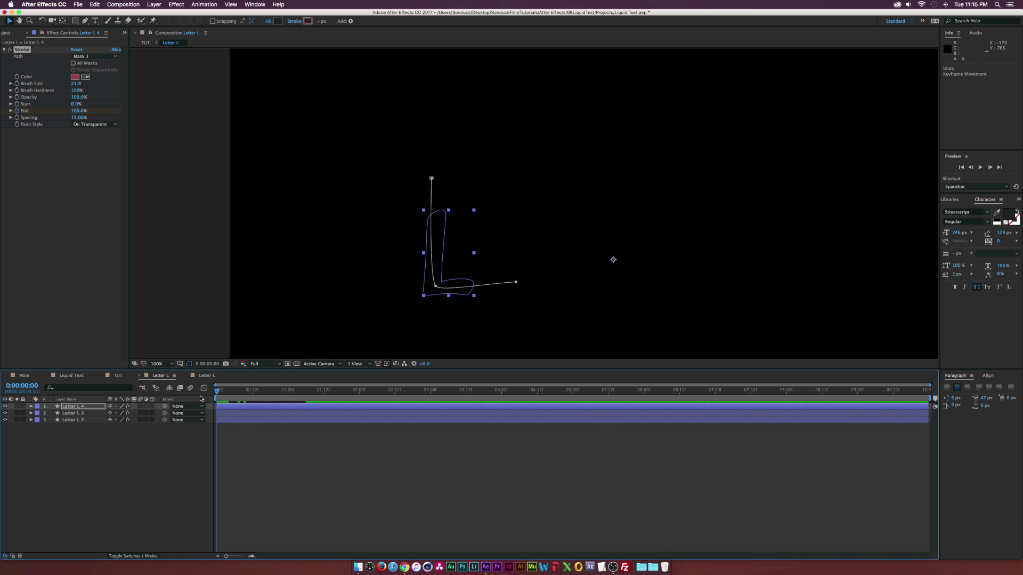
{"action": "left_click", "coordinate": [29, 92]}
{"action": "key", "text": "u"}
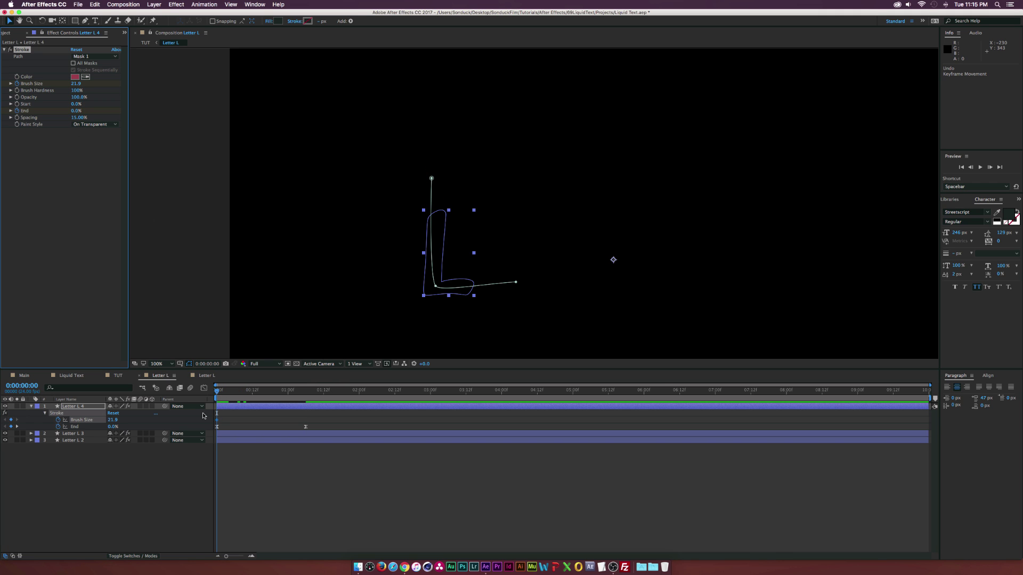
{"action": "left_click_drag", "start_coordinate": [286, 391], "coordinate": [307, 393]}
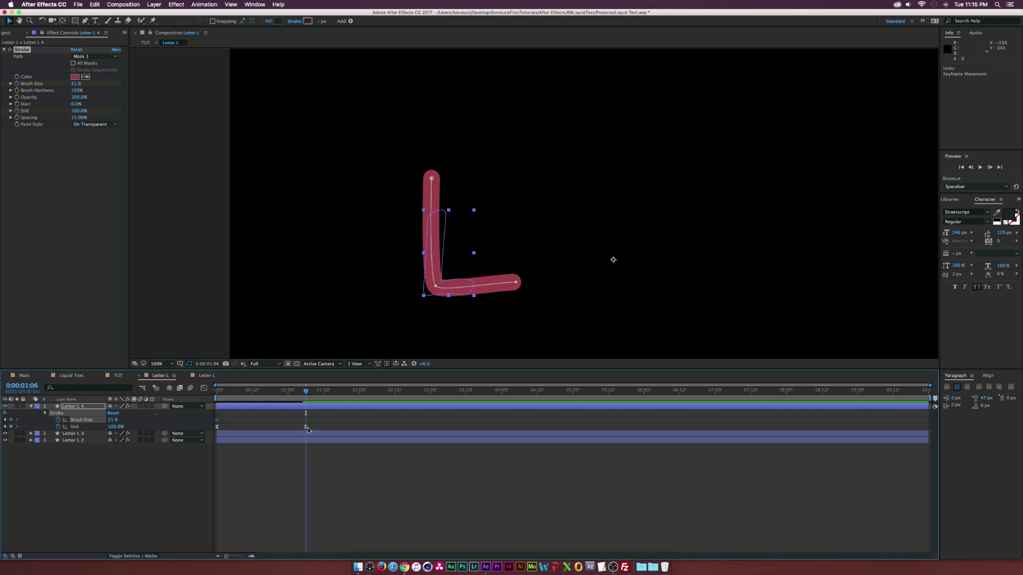
{"action": "left_click_drag", "start_coordinate": [78, 88], "coordinate": [191, 96]}
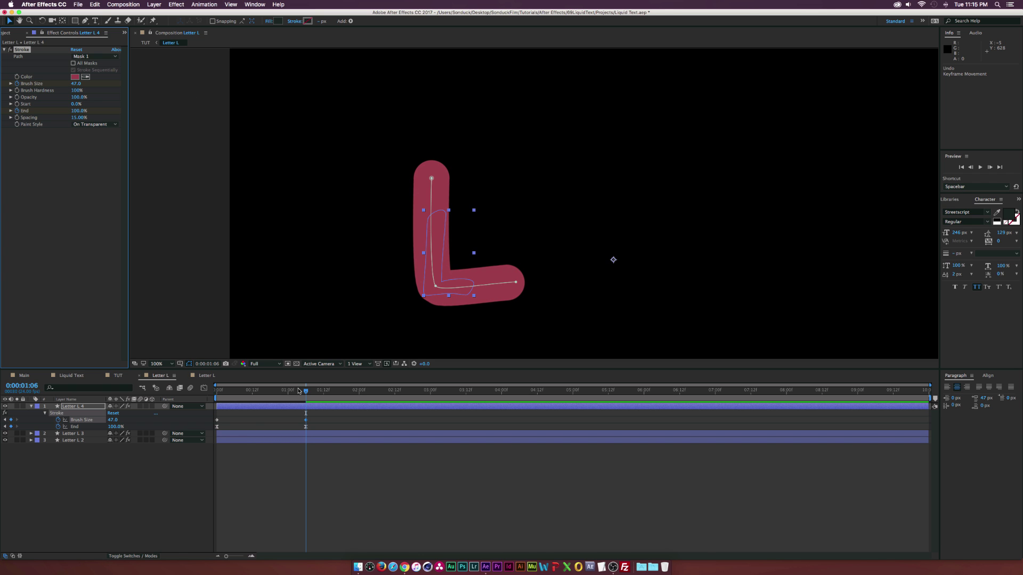
{"action": "left_click_drag", "start_coordinate": [300, 390], "coordinate": [216, 396]}
{"action": "key", "text": "space"}
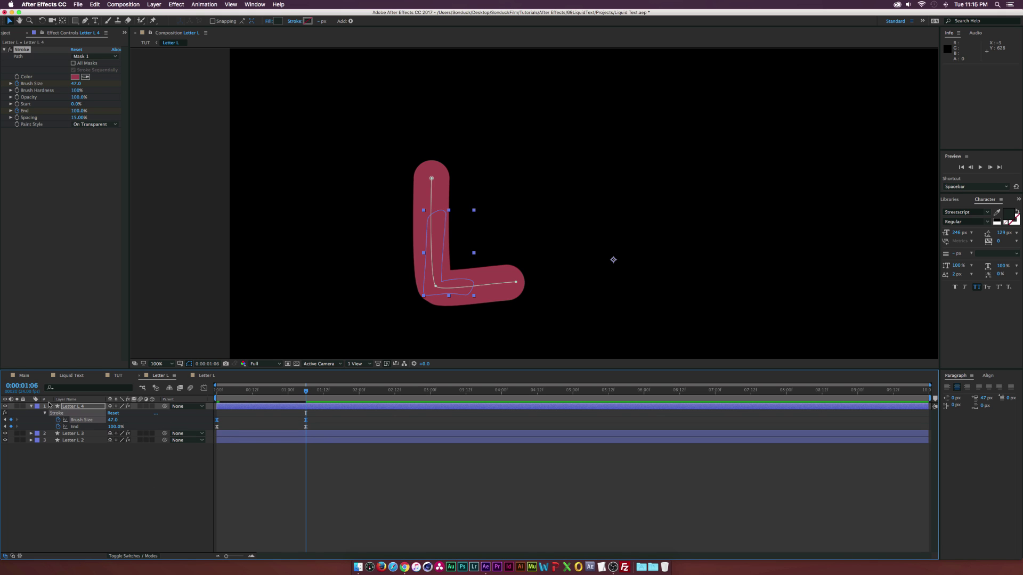
Delay Letter L 3 by three frames and shift Letter L 4 to start later
{"action": "left_click", "coordinate": [30, 406]}
{"action": "left_click", "coordinate": [88, 413]}
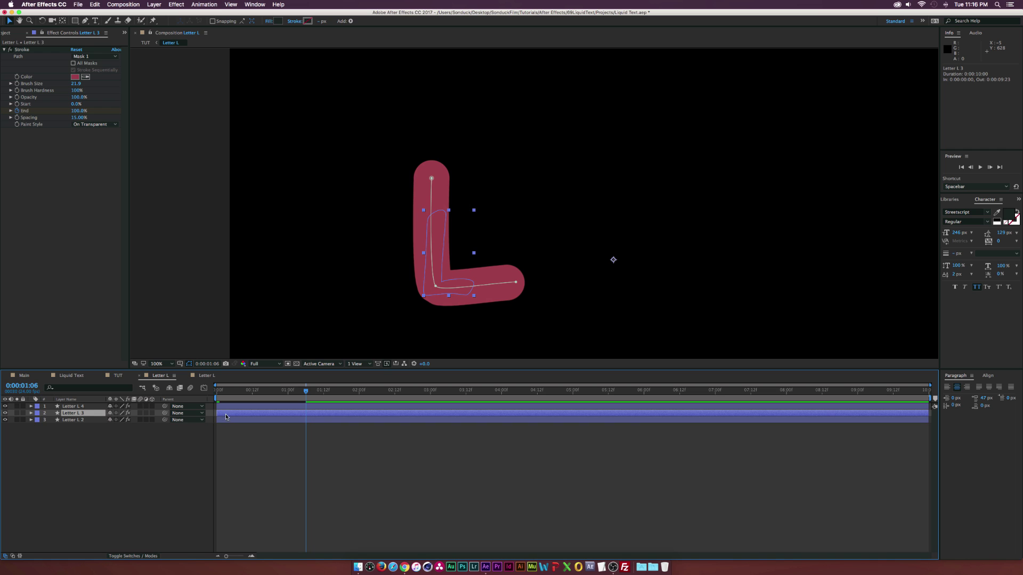
{"action": "mouse_move", "coordinate": [227, 416]}
{"action": "left_mouse_down"}
{"action": "mouse_move", "coordinate": [236, 414]}
{"action": "mouse_move", "coordinate": [228, 394]}
{"action": "mouse_move", "coordinate": [236, 414]}
{"action": "mouse_move", "coordinate": [238, 396]}
{"action": "mouse_move", "coordinate": [271, 407]}
{"action": "mouse_move", "coordinate": [217, 394]}
{"action": "mouse_move", "coordinate": [273, 396]}
{"action": "left_mouse_up"}
{"action": "left_click", "coordinate": [80, 406]}
{"action": "left_click", "coordinate": [221, 407]}
Change Letter L 4's stroke colour to purple and preview the staggered strokes
{"action": "left_click", "coordinate": [95, 407]}
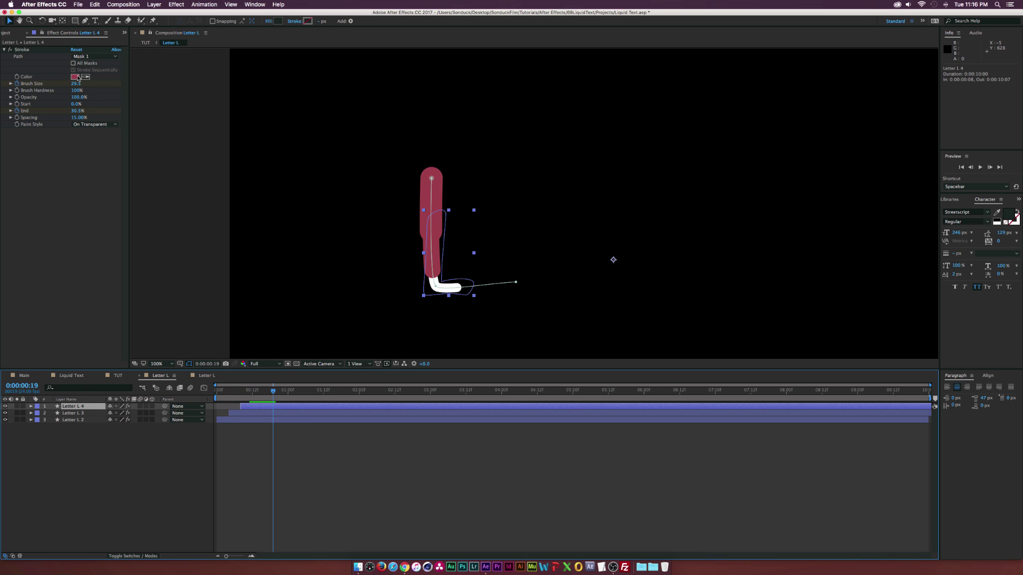
{"action": "left_click", "coordinate": [75, 77]}
{"action": "left_click_drag", "start_coordinate": [528, 274], "coordinate": [527, 260]}
{"action": "left_click", "coordinate": [590, 239]}
{"action": "left_click", "coordinate": [186, 481]}
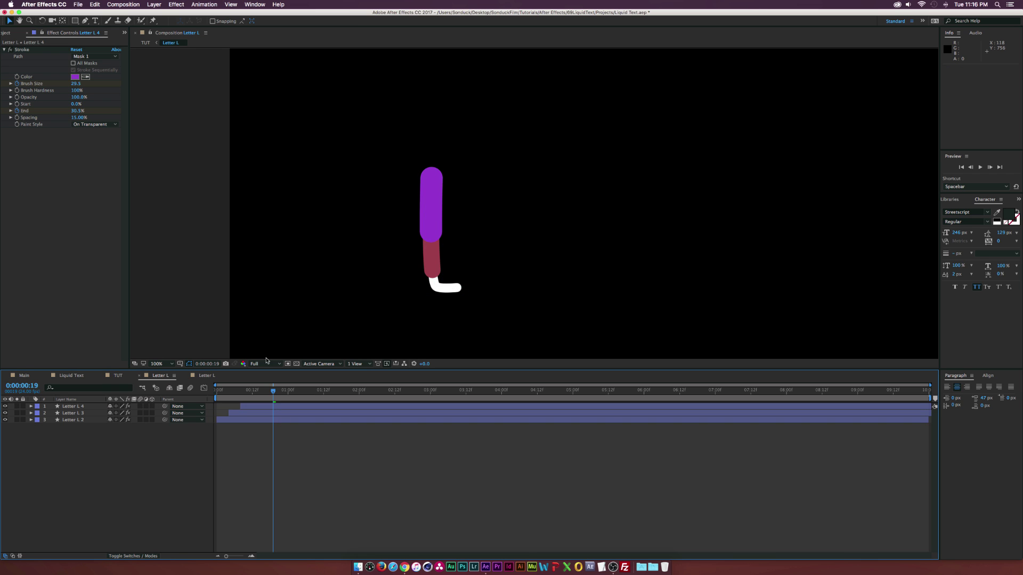
{"action": "mouse_move", "coordinate": [261, 390]}
{"action": "left_mouse_down"}
{"action": "mouse_move", "coordinate": [237, 390]}
{"action": "mouse_move", "coordinate": [338, 393]}
{"action": "mouse_move", "coordinate": [255, 393]}
{"action": "mouse_move", "coordinate": [324, 396]}
{"action": "left_mouse_up"}
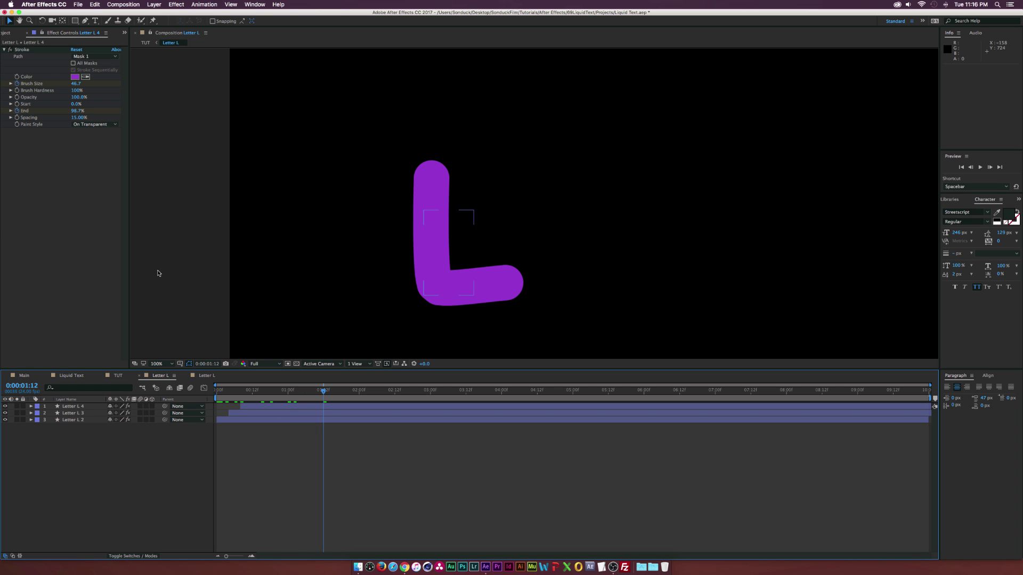
Add an adjustment layer above the strokes and apply Stylize > Roughen Edges to it
{"action": "left_click", "coordinate": [154, 5]}
{"action": "mouse_move", "coordinate": [159, 14]}
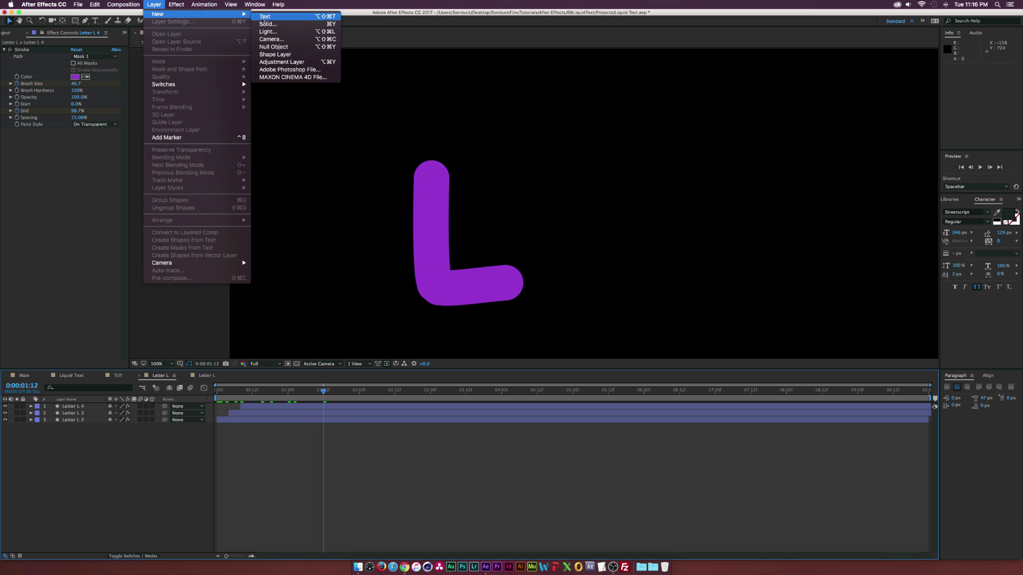
{"action": "left_click", "coordinate": [266, 65]}
{"action": "left_click", "coordinate": [176, 5]}
{"action": "left_click", "coordinate": [127, 63]}
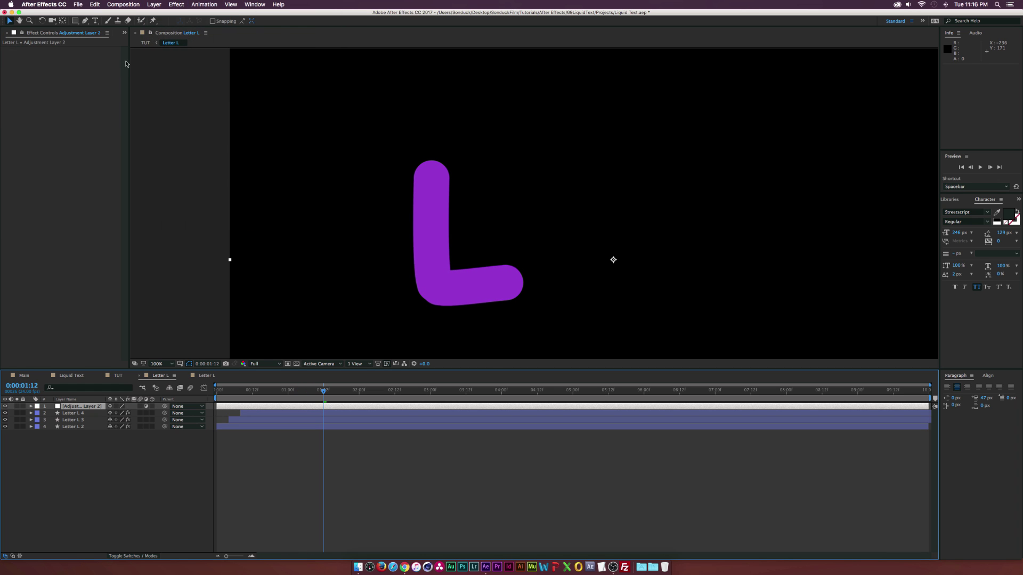
{"action": "left_click", "coordinate": [176, 5]}
{"action": "mouse_move", "coordinate": [219, 170]}
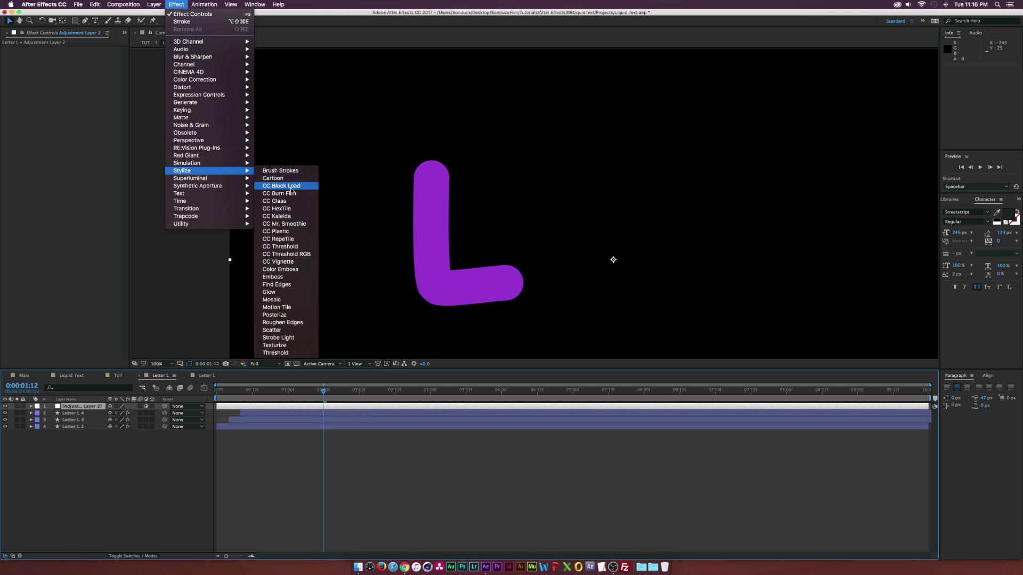
{"action": "left_click", "coordinate": [273, 322]}
Set Roughen Edges Border to 14.30 and Edge Sharpness to 8.40, keeping scale at 100
{"action": "left_click_drag", "start_coordinate": [77, 70], "coordinate": [87, 69]}
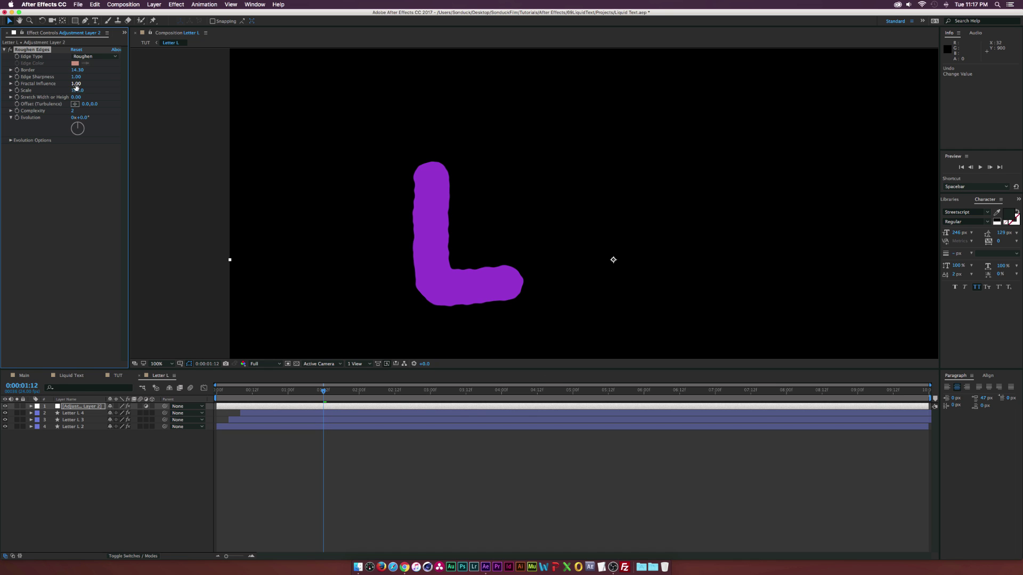
{"action": "left_click_drag", "start_coordinate": [76, 77], "coordinate": [159, 86]}
{"action": "mouse_move", "coordinate": [315, 391]}
{"action": "left_mouse_down"}
{"action": "mouse_move", "coordinate": [248, 391]}
{"action": "mouse_move", "coordinate": [327, 393]}
{"action": "left_mouse_up"}
{"action": "left_click", "coordinate": [84, 105]}
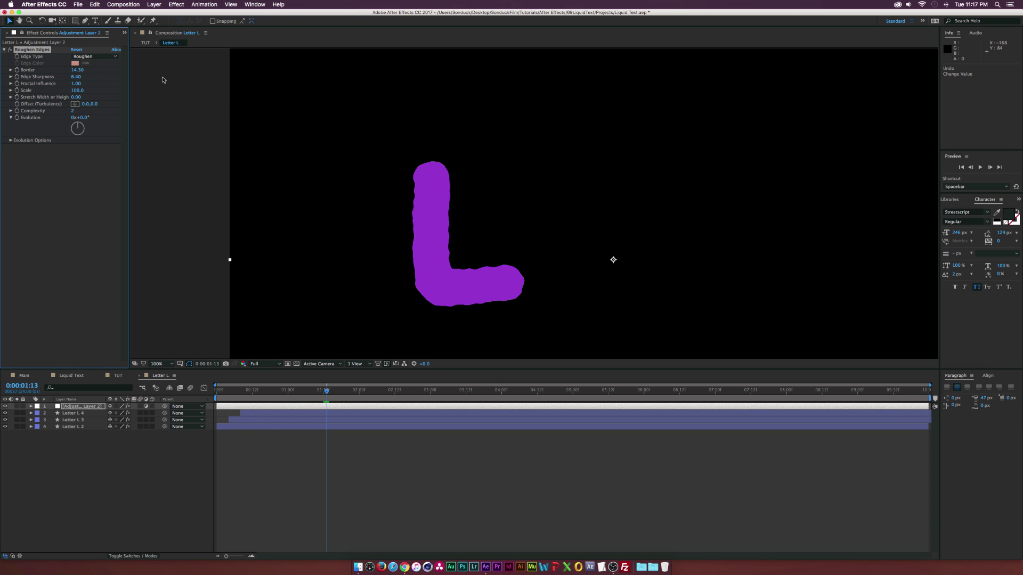
{"action": "left_click_drag", "start_coordinate": [78, 91], "coordinate": [53, 96]}
{"action": "left_click", "coordinate": [78, 91]}
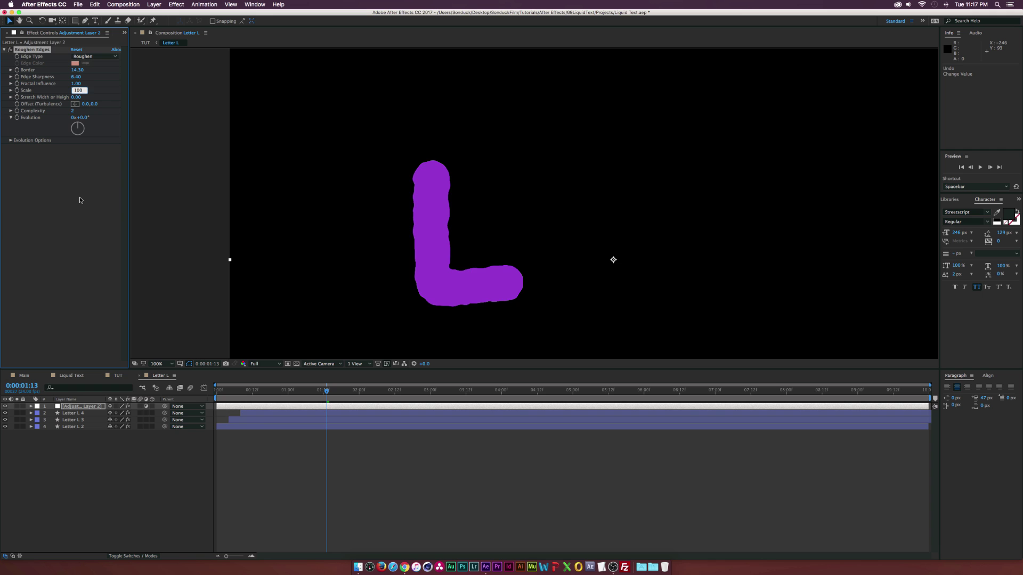
{"action": "key", "text": "Return"}
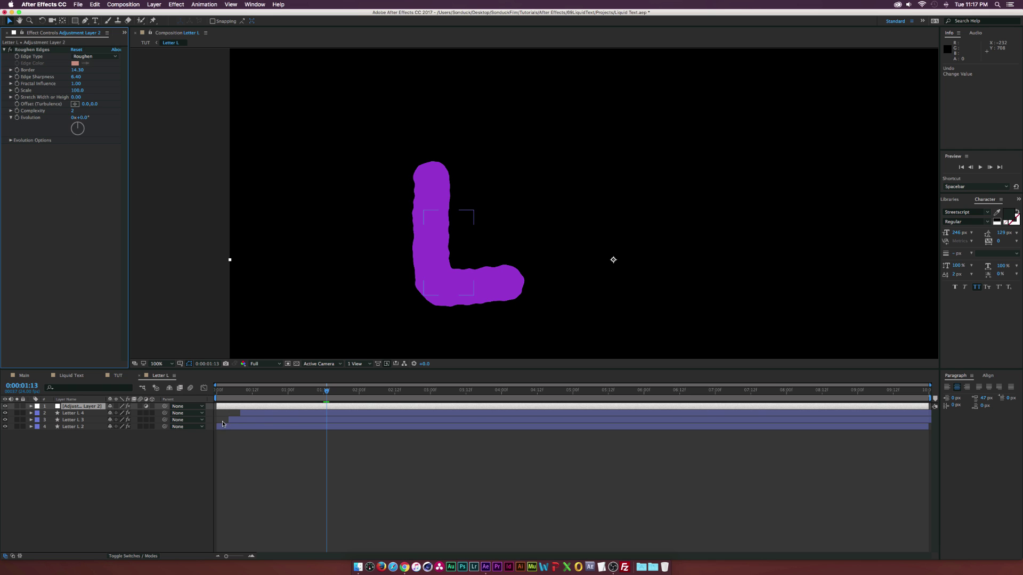
Keyframe the Roughen Edges Evolution from the first frame to a later frame
{"action": "key", "text": "Home"}
{"action": "left_click", "coordinate": [17, 117]}
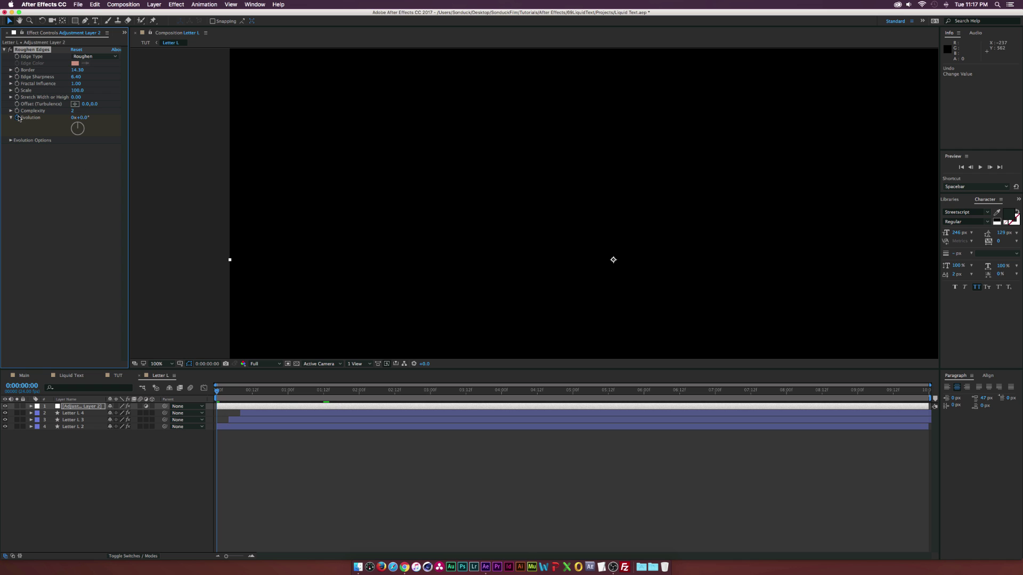
{"action": "left_click_drag", "start_coordinate": [423, 394], "coordinate": [572, 403]}
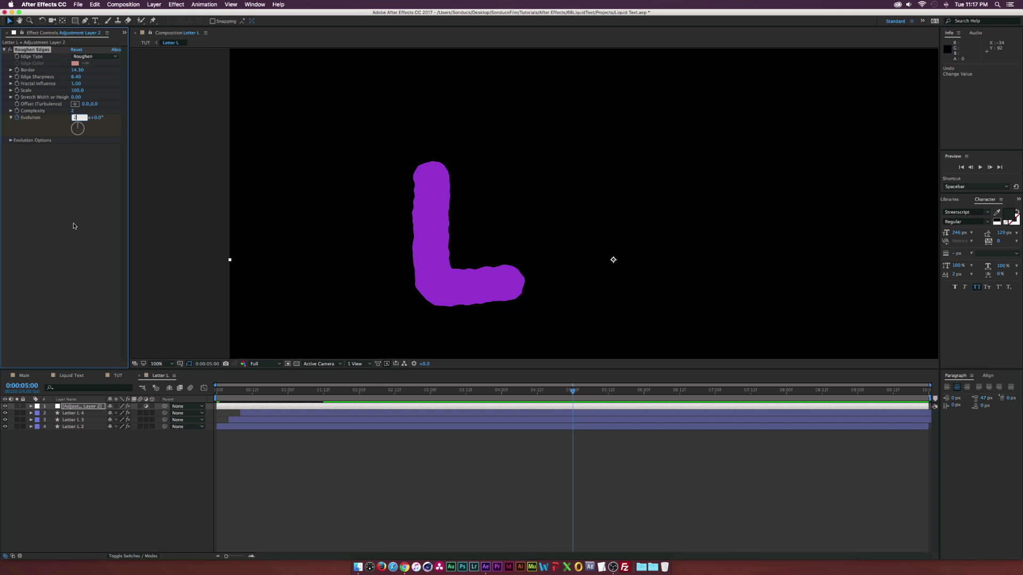
{"action": "left_click_drag", "start_coordinate": [573, 395], "coordinate": [418, 396]}
Apply Distort > Turbulent Displace with Amount 25.0 and Size 12.0, then preview the warped L
{"action": "key", "text": "F3"}
{"action": "left_click", "coordinate": [180, 4]}
{"action": "mouse_move", "coordinate": [213, 87]}
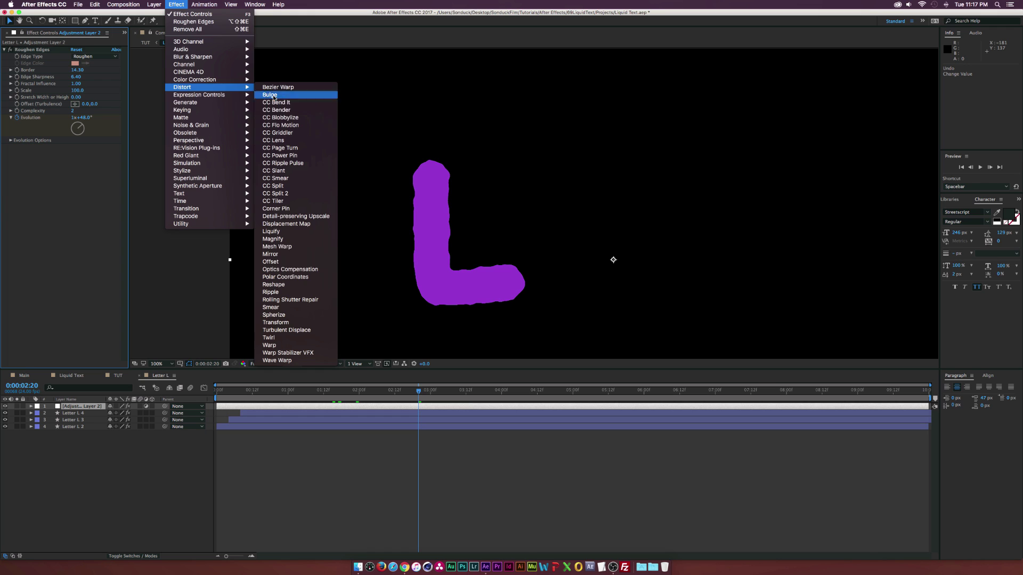
{"action": "left_click", "coordinate": [321, 330]}
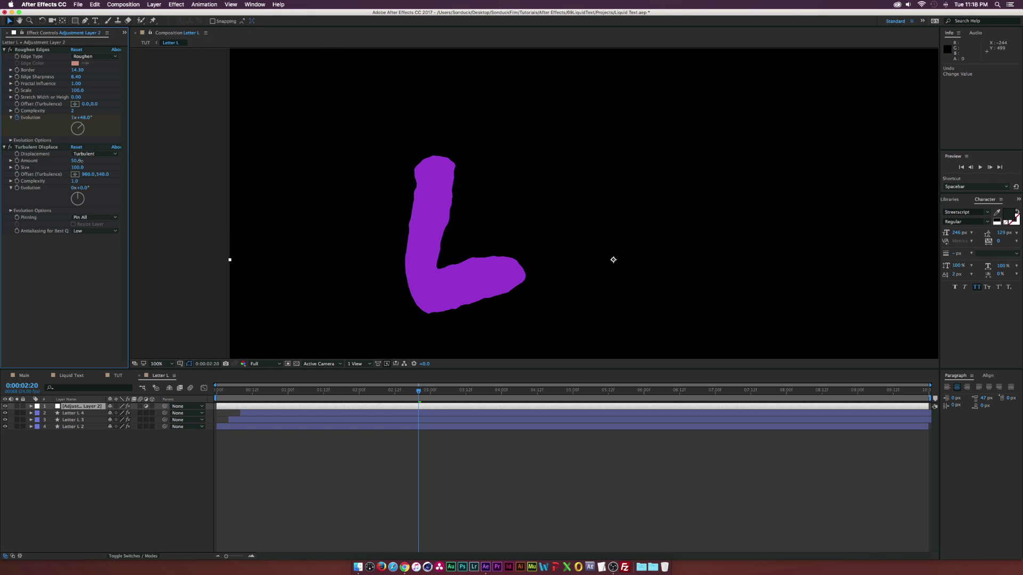
{"action": "left_click_drag", "start_coordinate": [79, 160], "coordinate": [45, 172]}
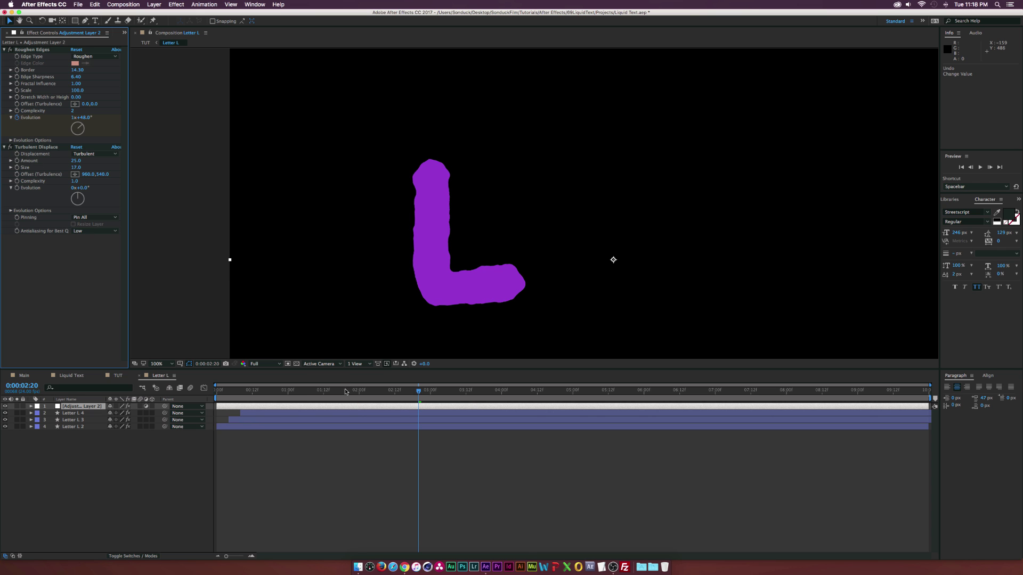
{"action": "left_click_drag", "start_coordinate": [294, 390], "coordinate": [400, 399]}
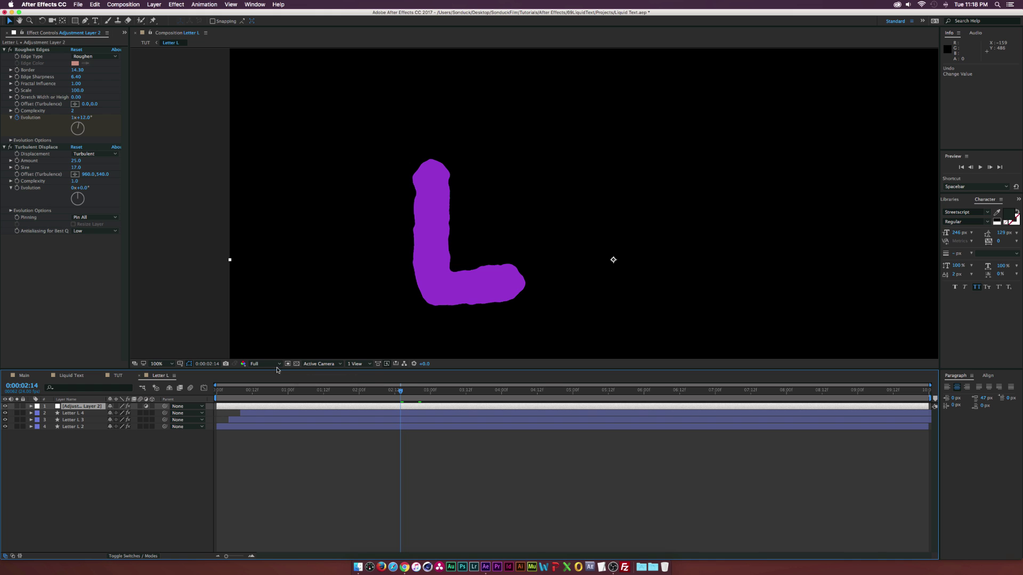
In TUT, set Letter L's track matte to Alpha Matte from the stroke precomp, then go to 0:00:01:03
{"action": "left_click", "coordinate": [119, 376]}
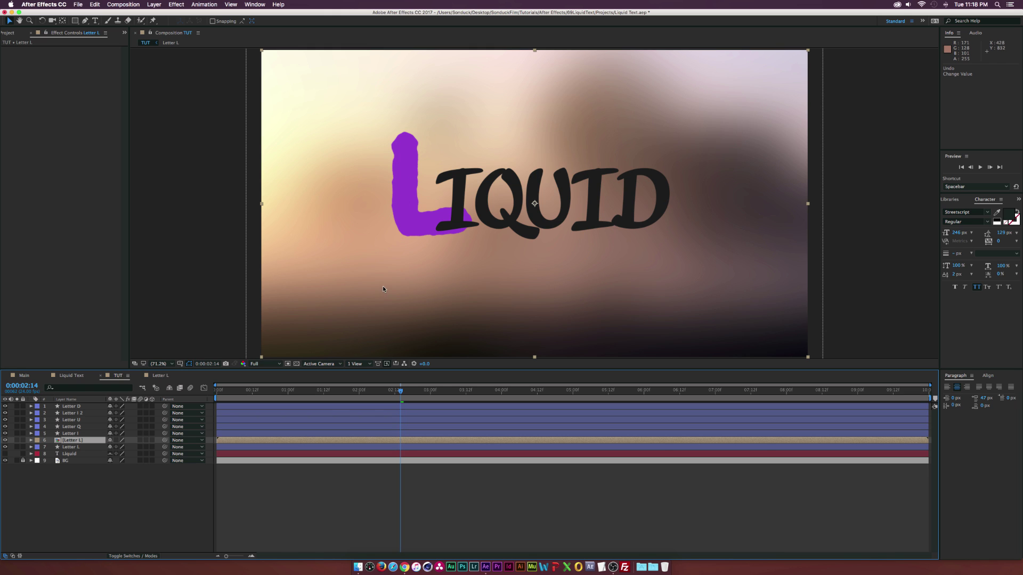
{"action": "left_click", "coordinate": [133, 556]}
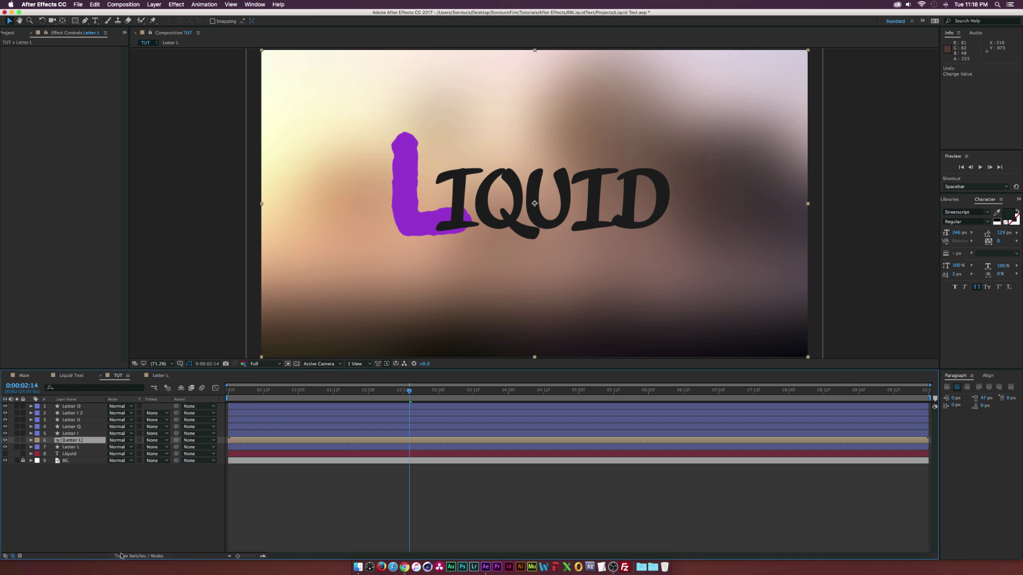
{"action": "left_click", "coordinate": [75, 447]}
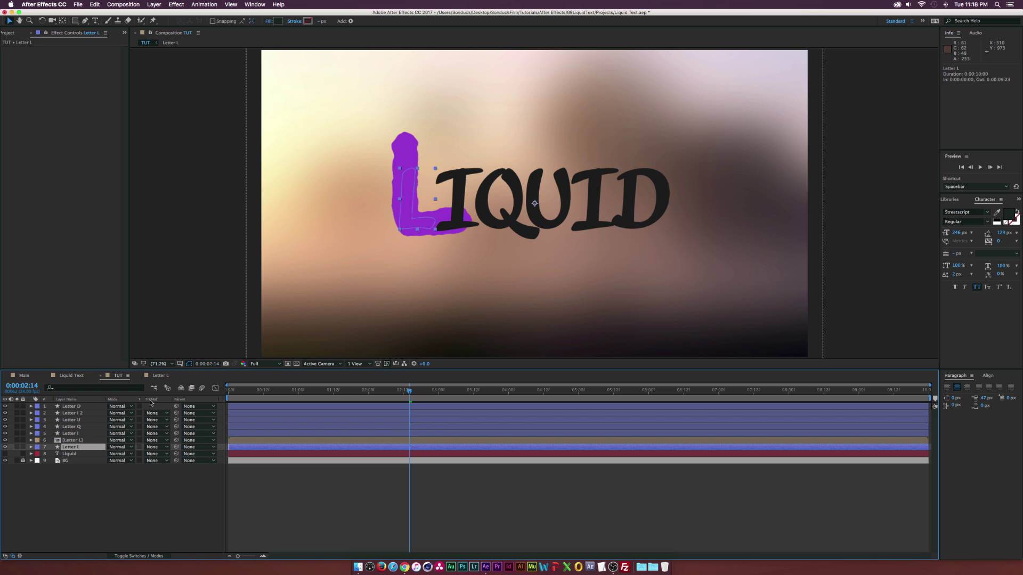
{"action": "left_click", "coordinate": [152, 448]}
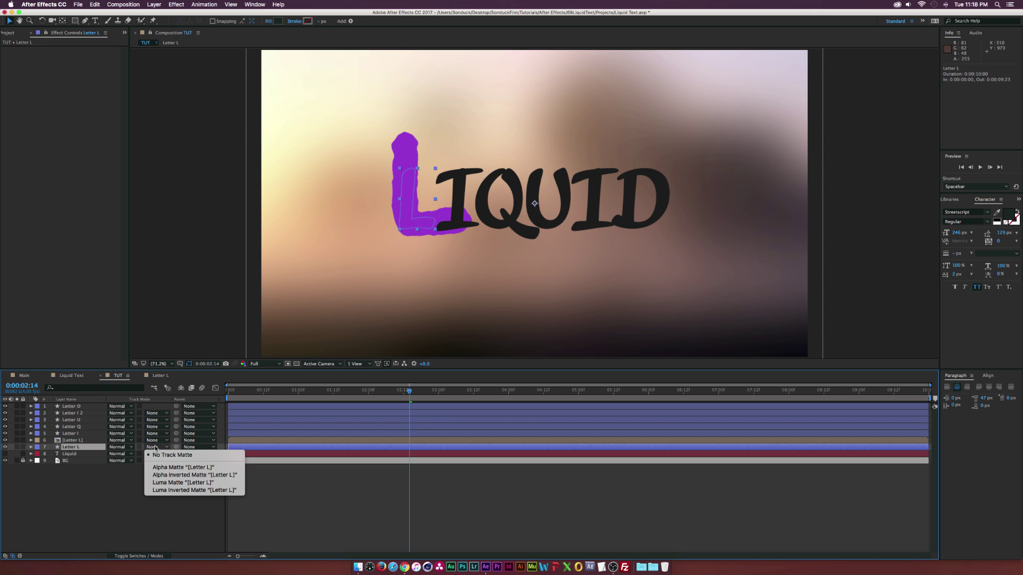
{"action": "left_click", "coordinate": [180, 467]}
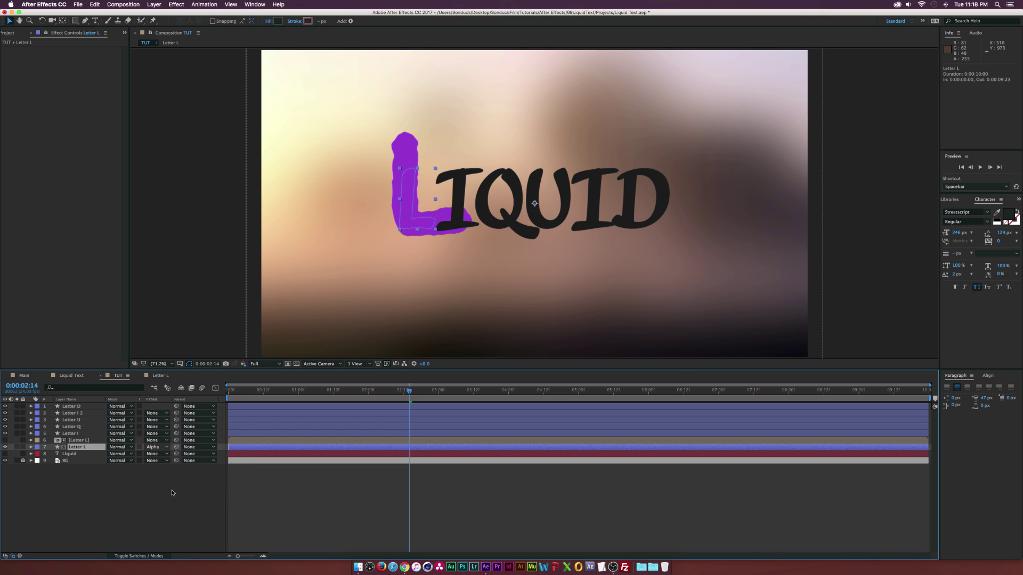
{"action": "left_click", "coordinate": [174, 486]}
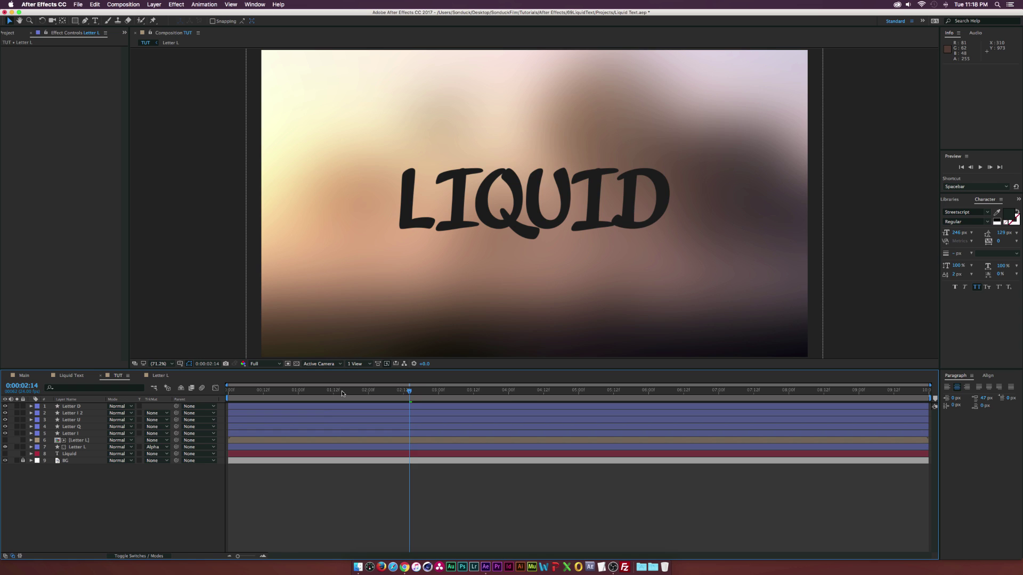
{"action": "left_click_drag", "start_coordinate": [343, 393], "coordinate": [297, 402]}
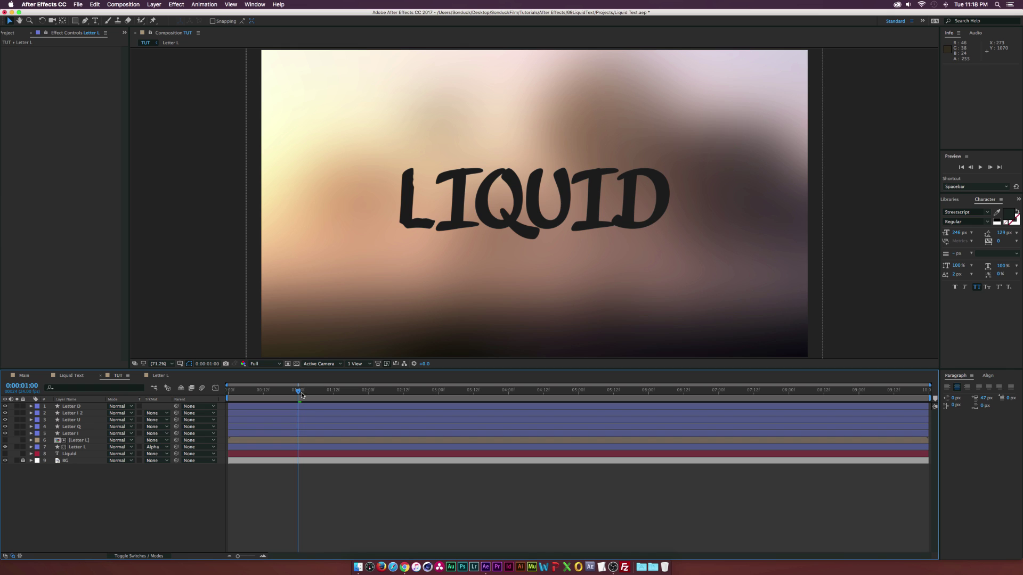
{"action": "left_click", "coordinate": [307, 394]}
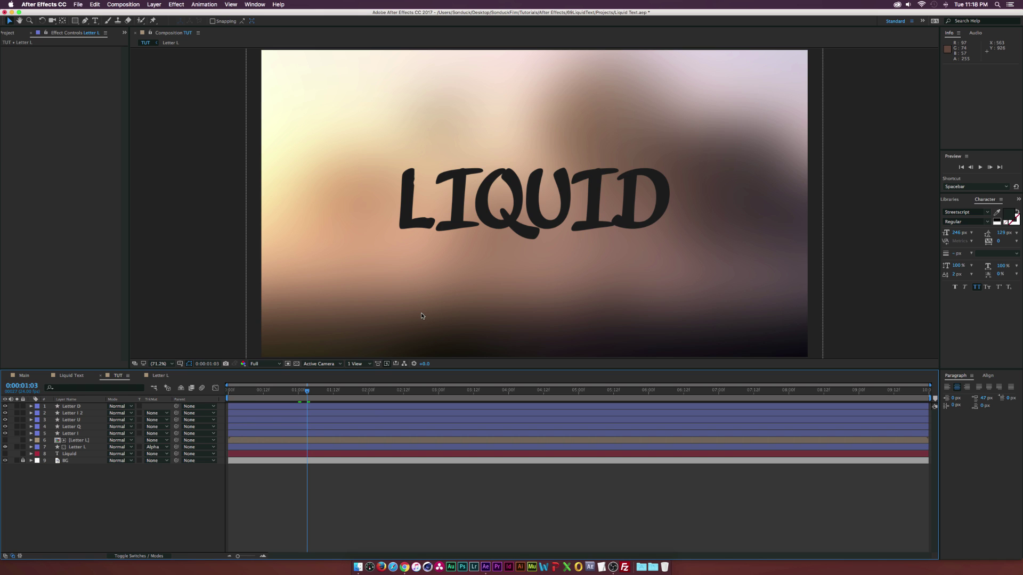
Duplicate Letter I, precompose the copy as 'Letter I', open it and zoom onto the I's path
{"action": "left_click", "coordinate": [67, 434]}
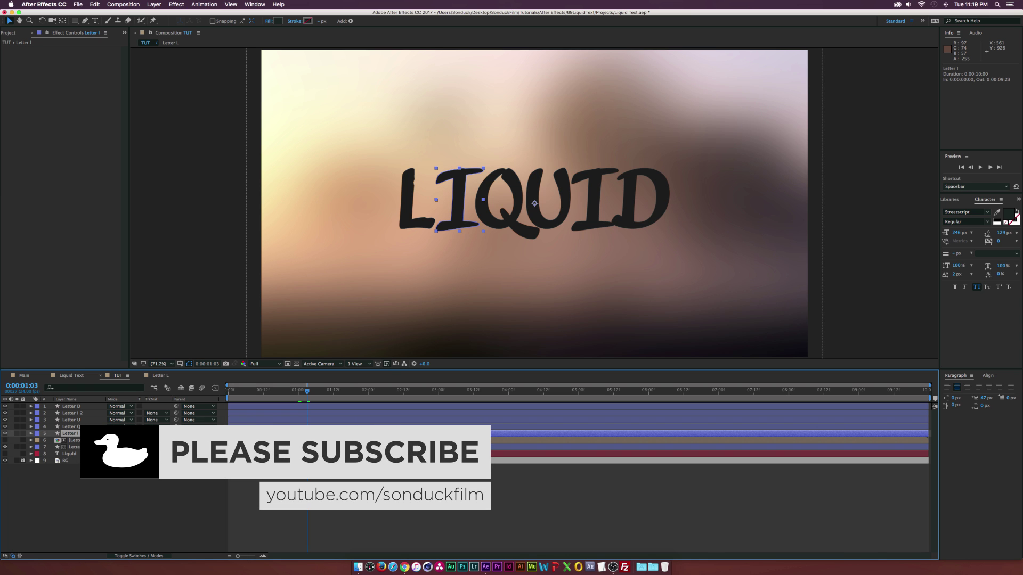
{"action": "key", "text": "super+d"}
{"action": "key", "text": "super+shift+c"}
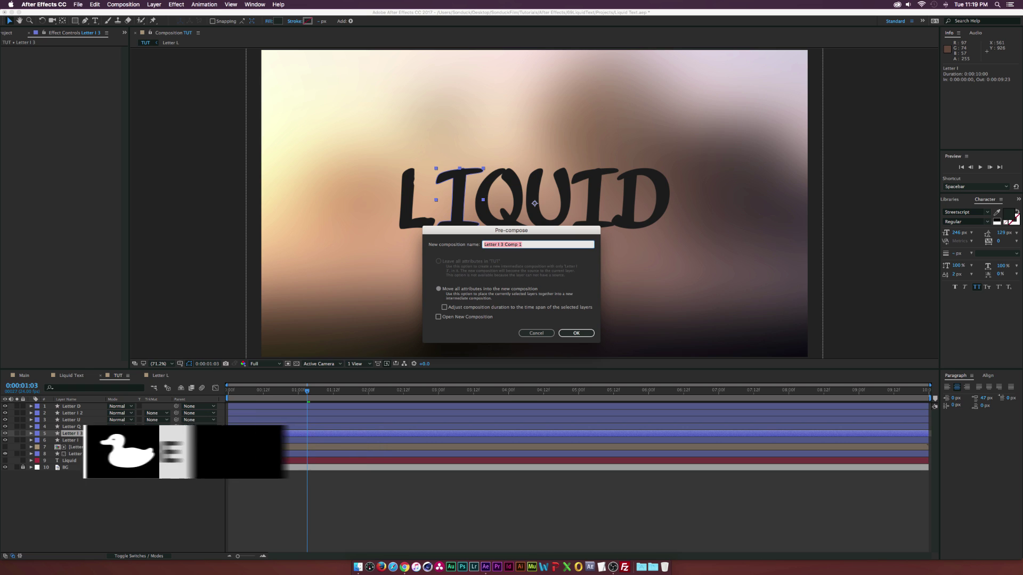
{"action": "type", "text": "Letter I"}
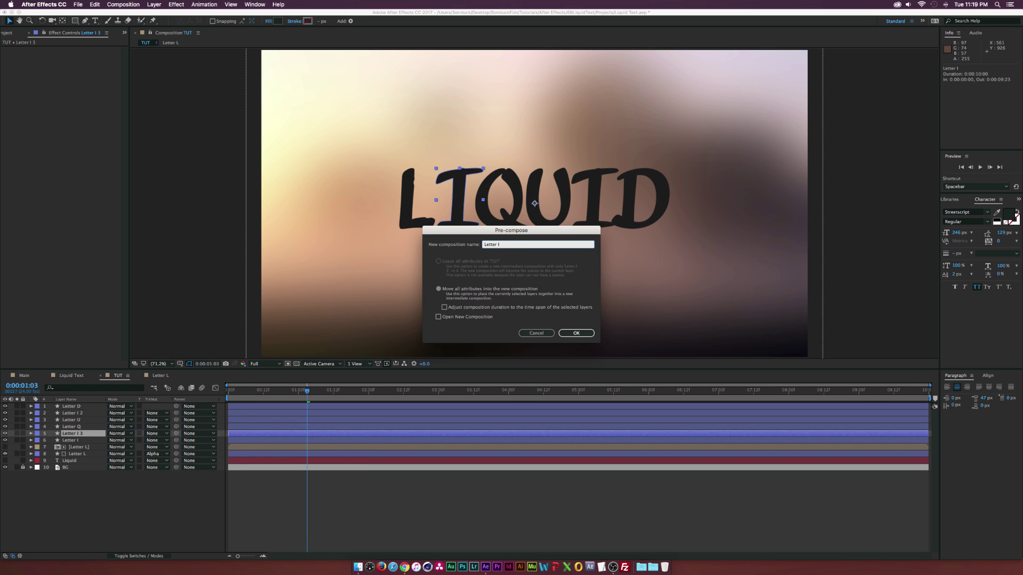
{"action": "key", "text": "Return"}
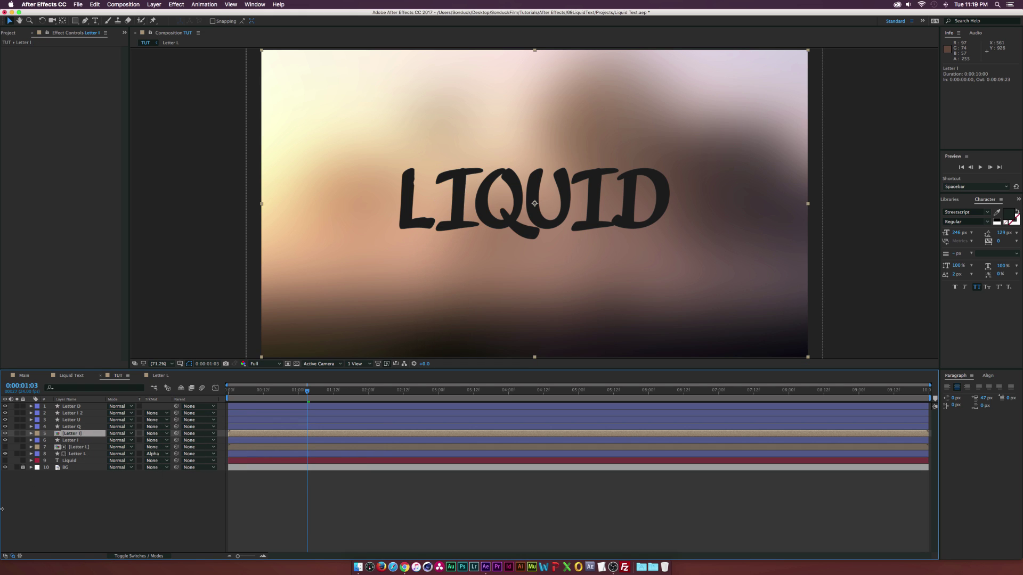
{"action": "double_click", "coordinate": [79, 434]}
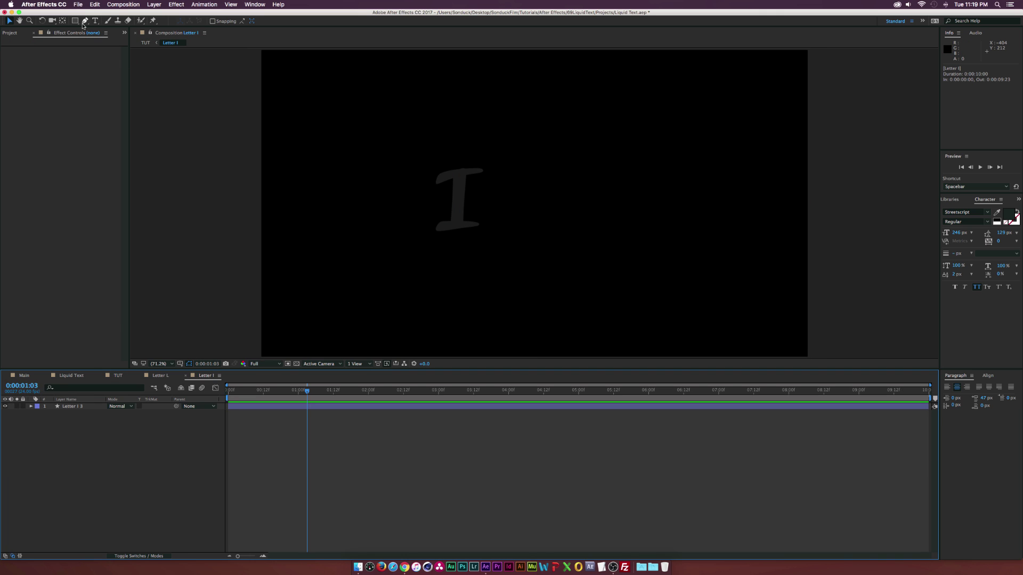
{"action": "key", "text": "period"}
{"action": "key", "text": "period"}
{"action": "left_click", "coordinate": [331, 153]}
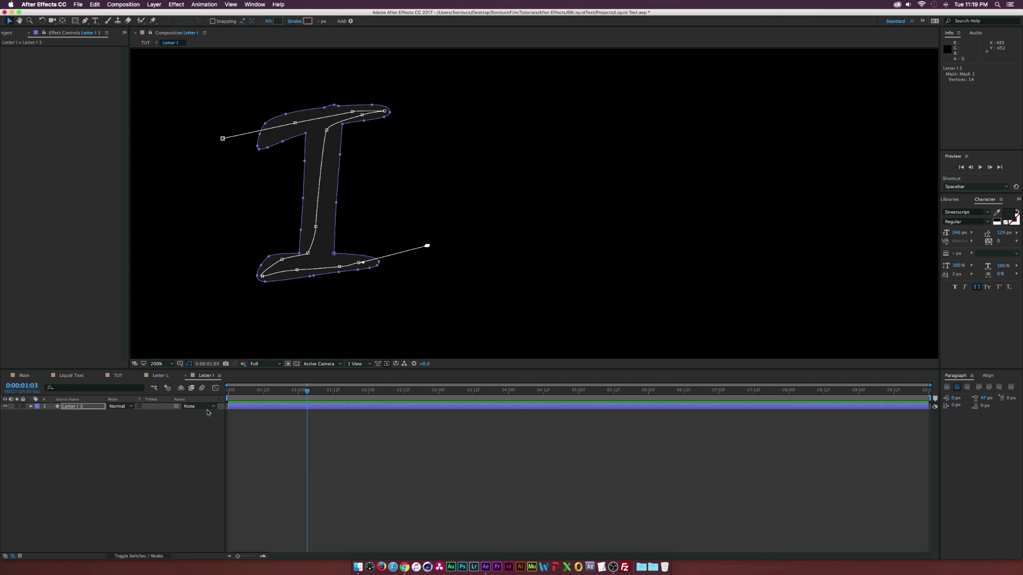
Copy the Letter L stroke effects, including the purple stroke, onto the Letter I stroke layers
{"action": "left_click", "coordinate": [158, 377]}
{"action": "left_click", "coordinate": [71, 425]}
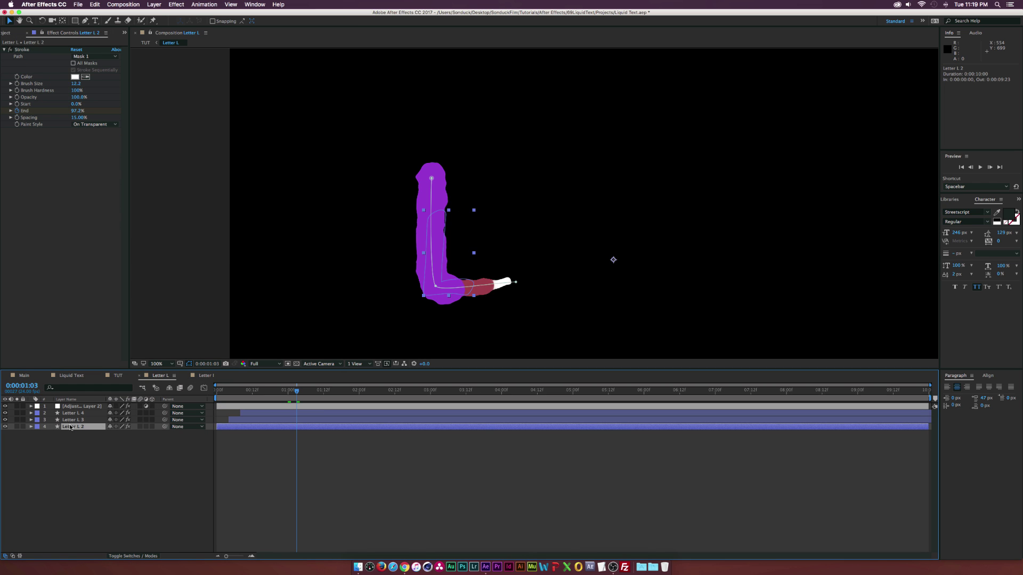
{"action": "left_click", "coordinate": [205, 376]}
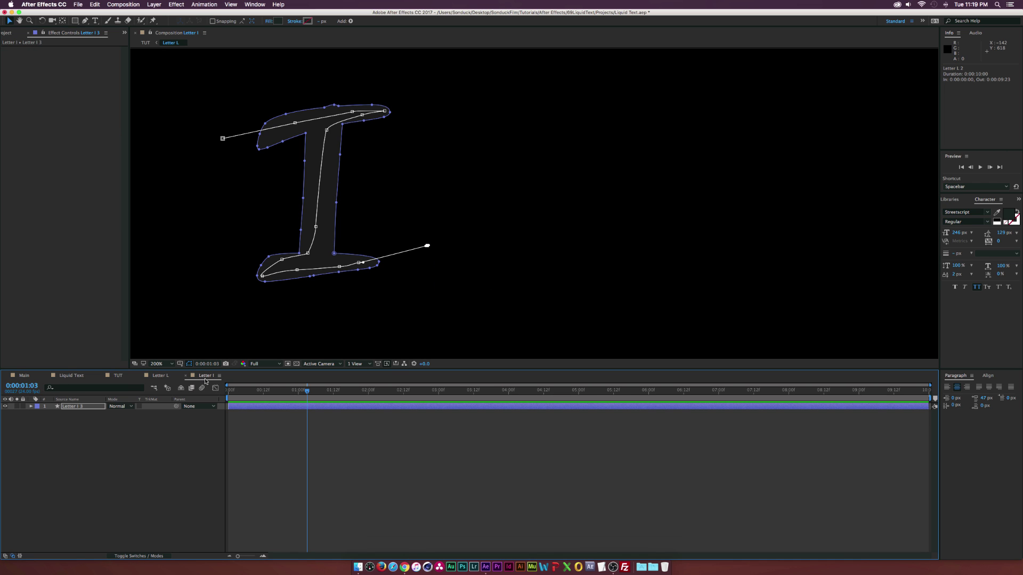
{"action": "key", "text": "Home"}
{"action": "left_click", "coordinate": [96, 406]}
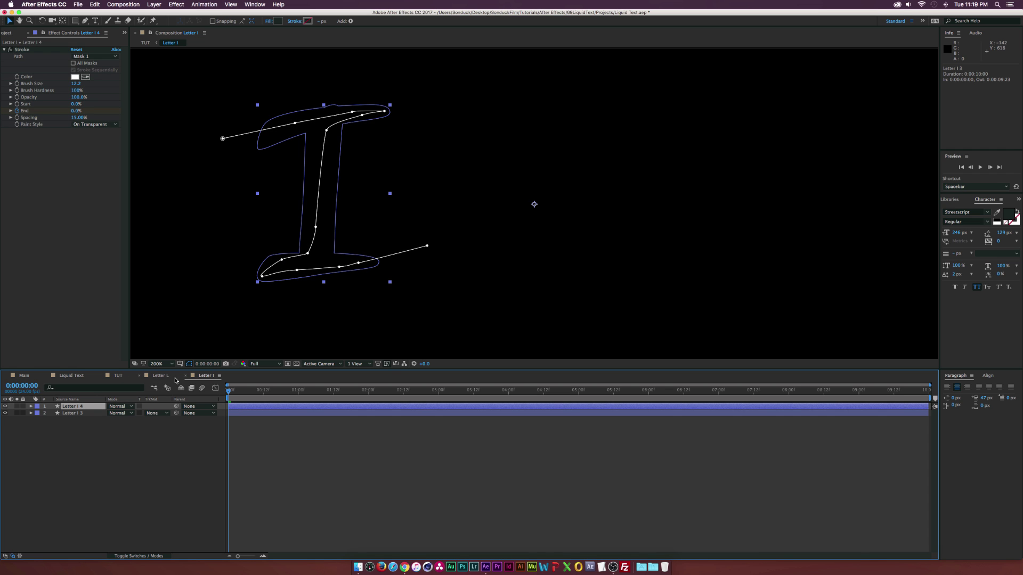
{"action": "left_click", "coordinate": [160, 377]}
{"action": "left_click", "coordinate": [72, 420]}
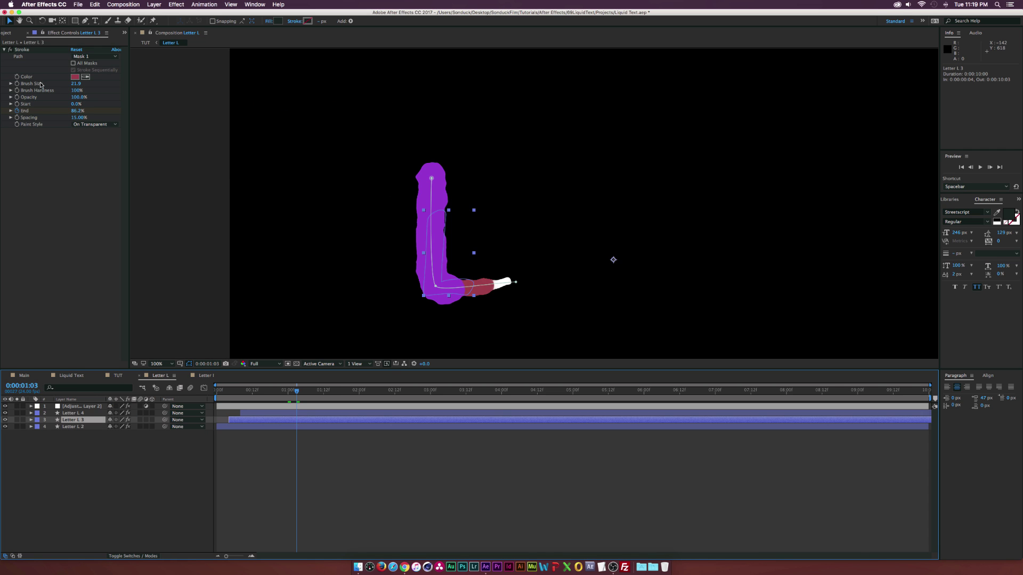
{"action": "left_click", "coordinate": [26, 50]}
{"action": "left_click", "coordinate": [206, 376]}
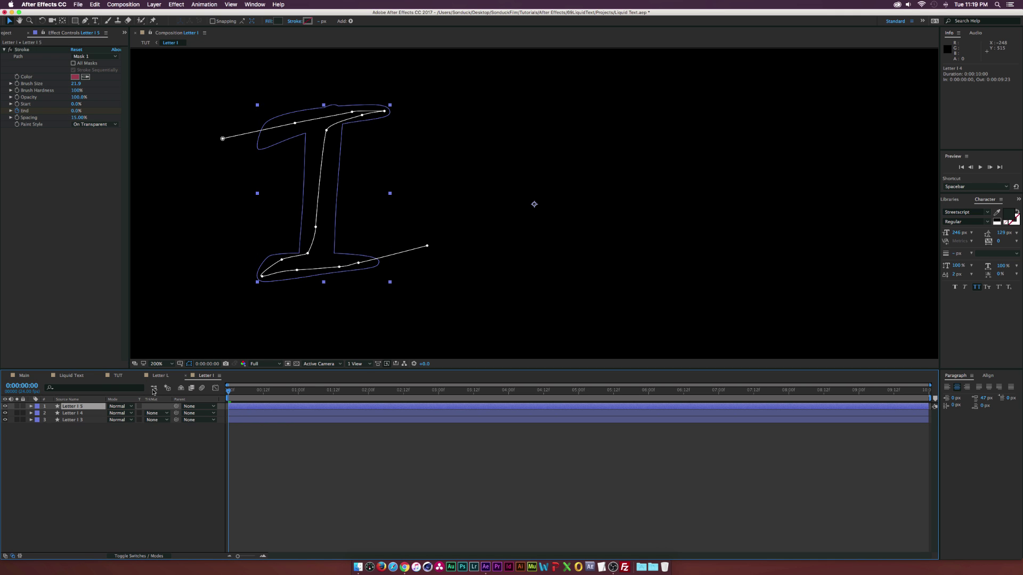
{"action": "left_click", "coordinate": [160, 376]}
{"action": "left_click", "coordinate": [72, 413]}
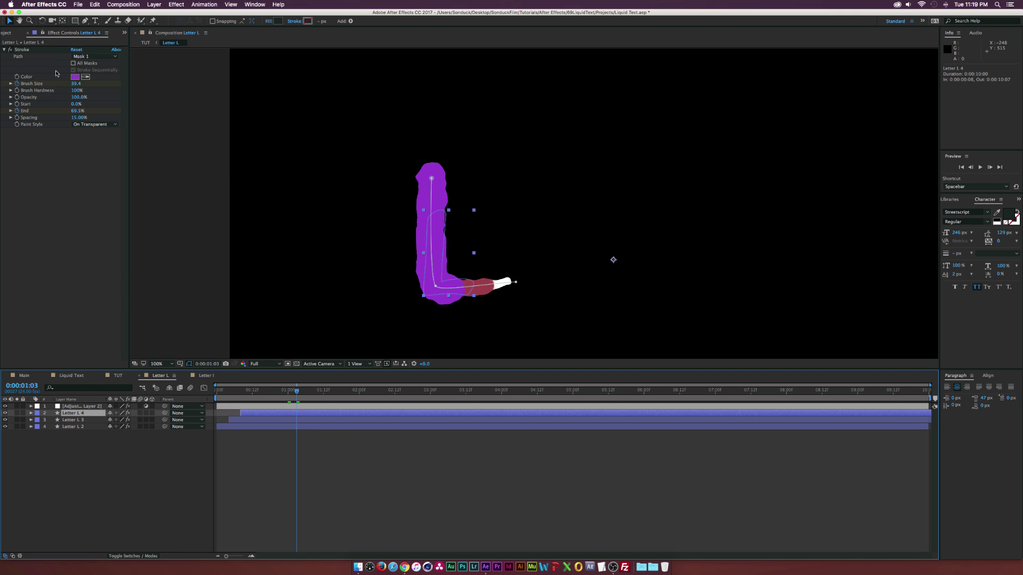
{"action": "left_click", "coordinate": [27, 51]}
{"action": "left_click", "coordinate": [202, 375]}
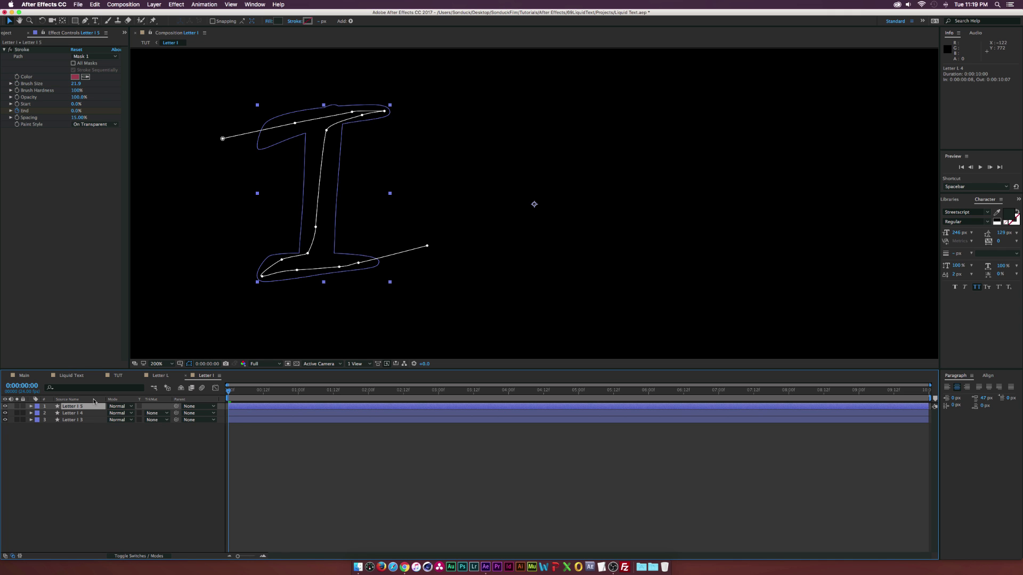
{"action": "key", "text": "super+v"}
Paste the L's roughening adjustment layer into Letter I and offset the later I stroke layers
{"action": "left_click", "coordinate": [160, 376]}
{"action": "left_click", "coordinate": [89, 407]}
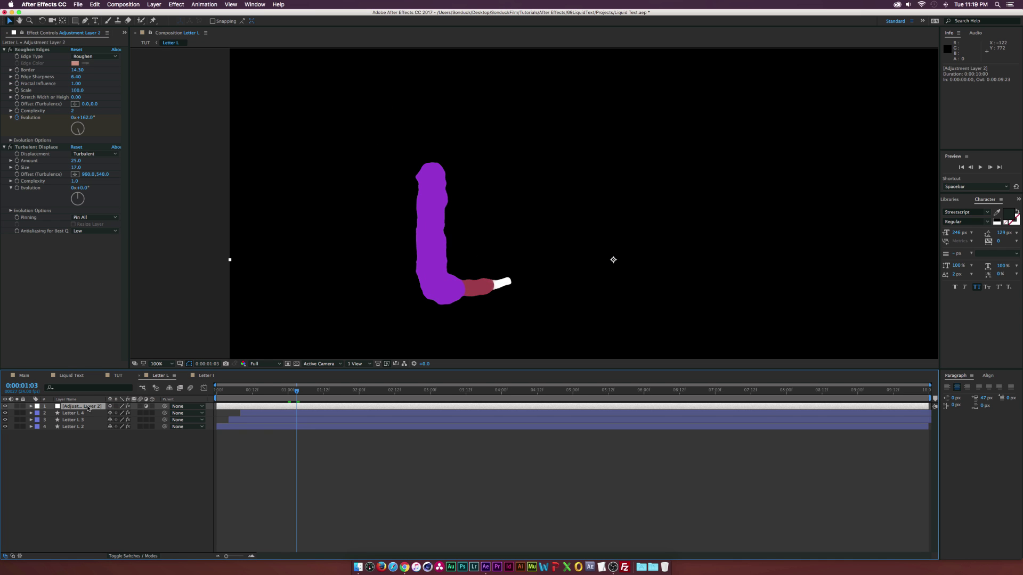
{"action": "key", "text": "super+c"}
{"action": "left_click", "coordinate": [206, 375]}
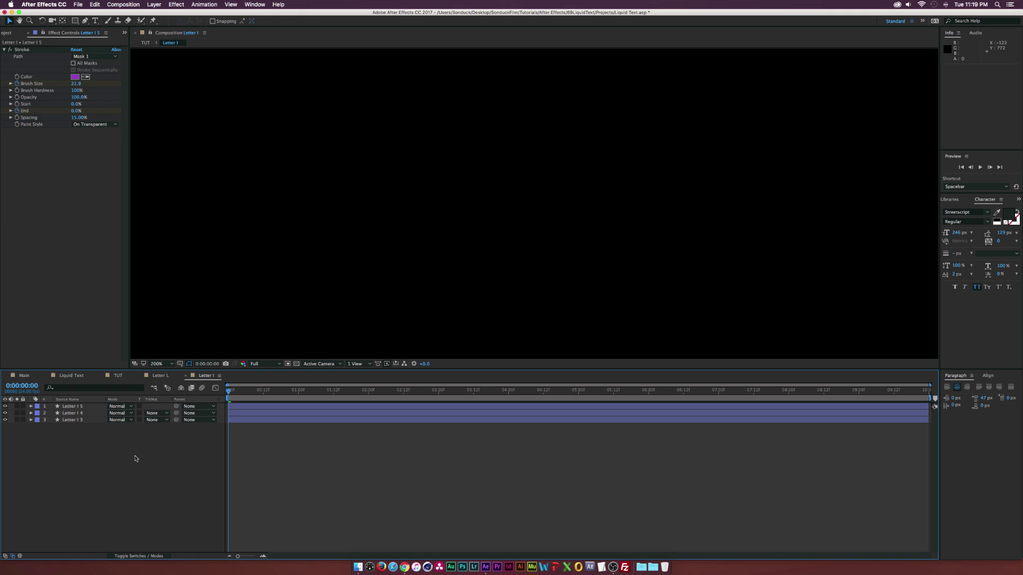
{"action": "key", "text": "super+v"}
{"action": "key", "text": "u"}
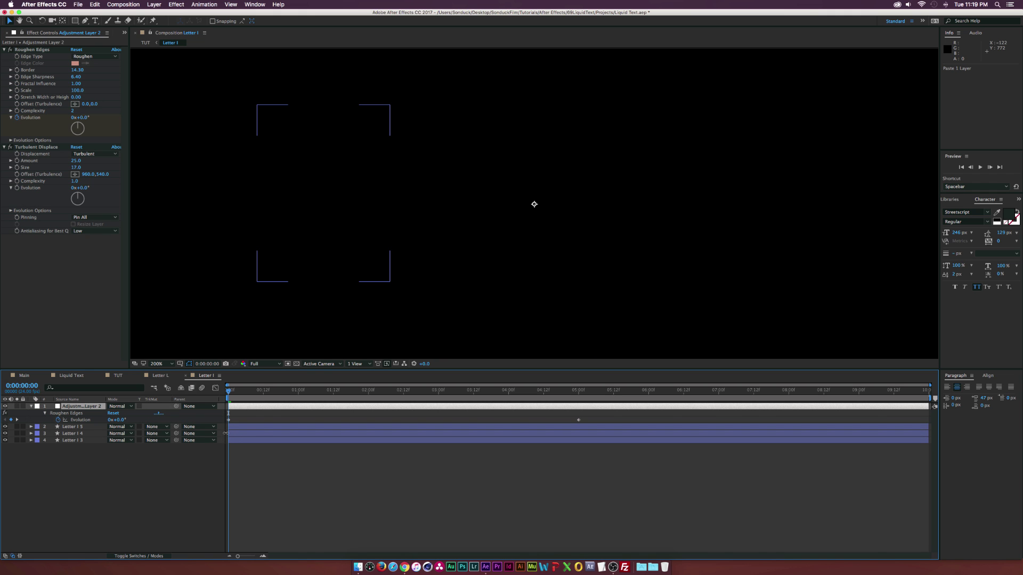
{"action": "left_click_drag", "start_coordinate": [233, 433], "coordinate": [270, 427]}
{"action": "key", "text": "space"}
{"action": "left_click", "coordinate": [118, 375]}
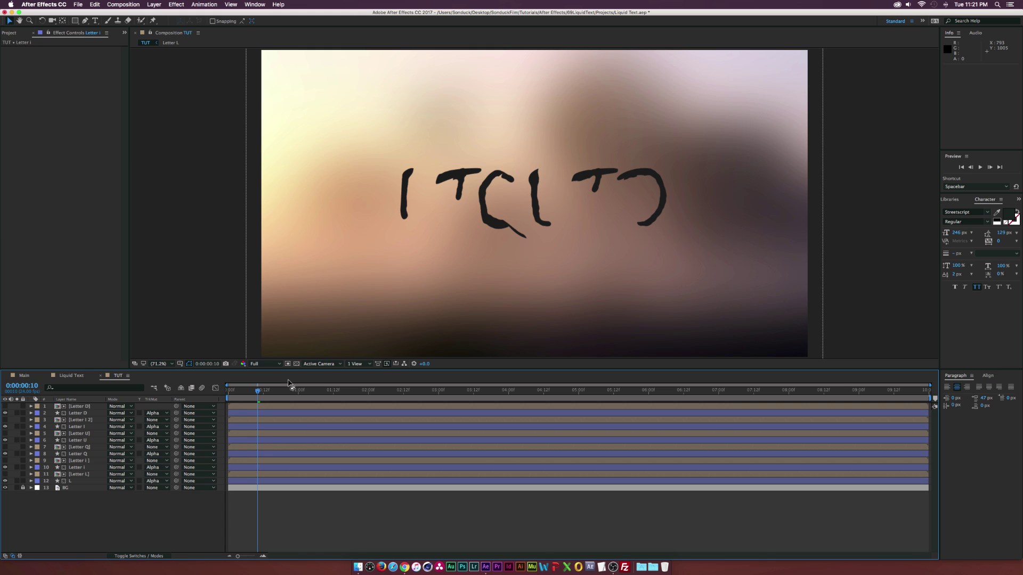
Delay letter layers 1–10 in TUT to start at frame 7
{"action": "left_click", "coordinate": [140, 417]}
{"action": "left_click", "coordinate": [84, 408]}
{"action": "left_click", "coordinate": [254, 390]}
{"action": "left_click_drag", "start_coordinate": [254, 391], "coordinate": [252, 389]}
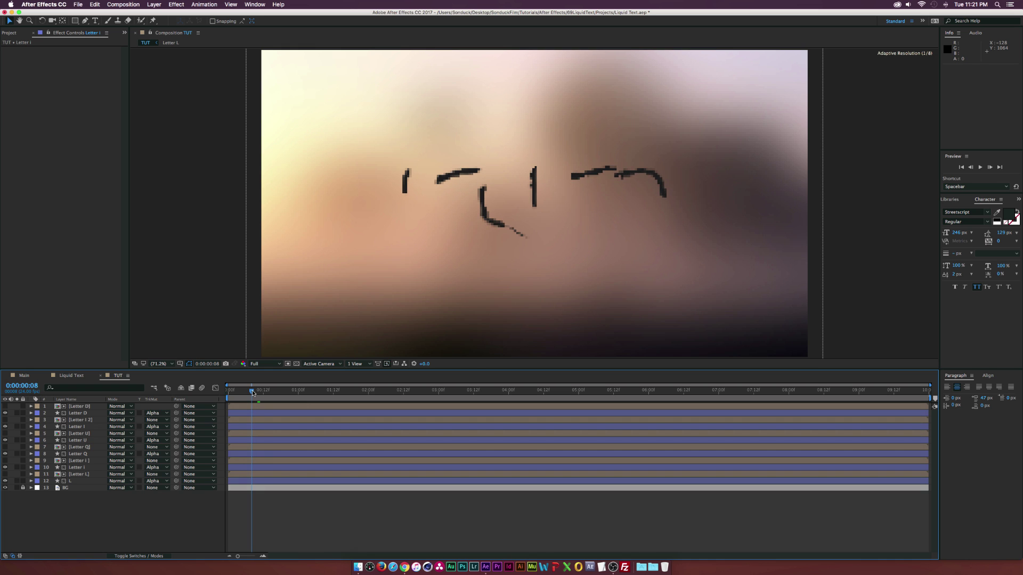
{"action": "left_click", "coordinate": [78, 467]}
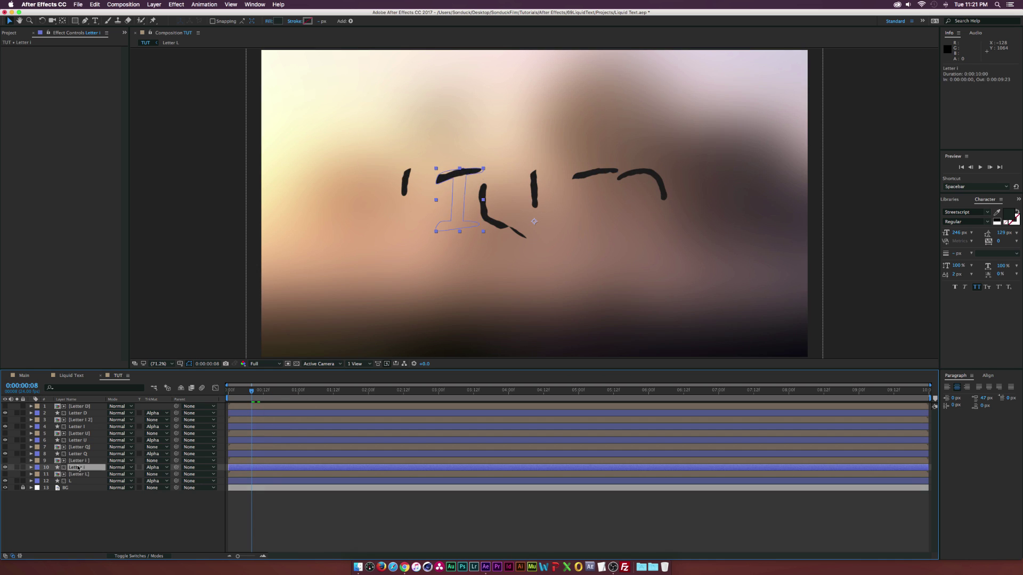
{"action": "left_click", "coordinate": [77, 406], "text": "shift"}
{"action": "left_click_drag", "start_coordinate": [257, 443], "coordinate": [276, 444]}
{"action": "left_click", "coordinate": [275, 392]}
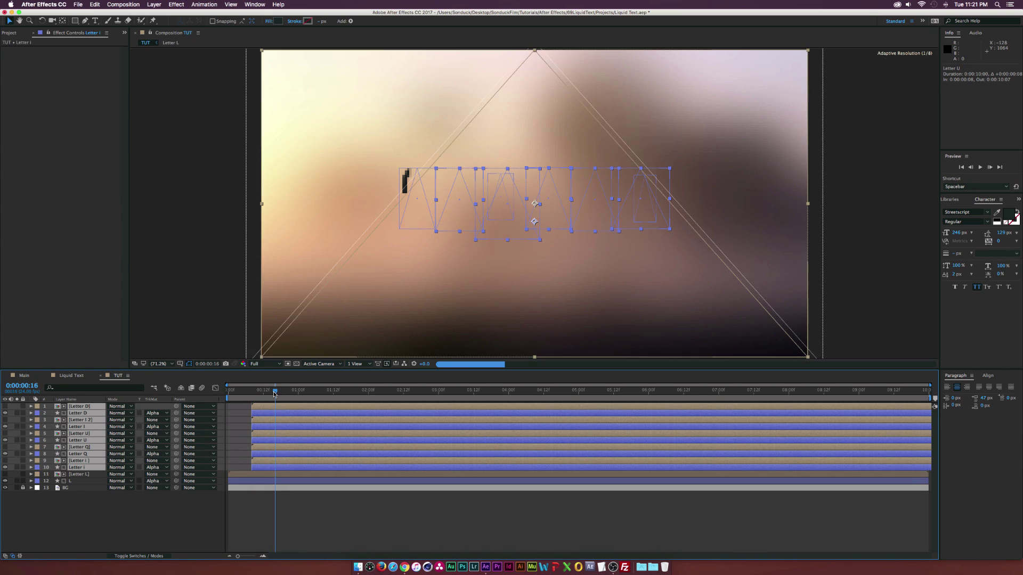
Delay the remaining eight letter layers to 0:00:00:16 and preview the staggered reveal
{"action": "left_click", "coordinate": [255, 467], "text": "ctrl"}
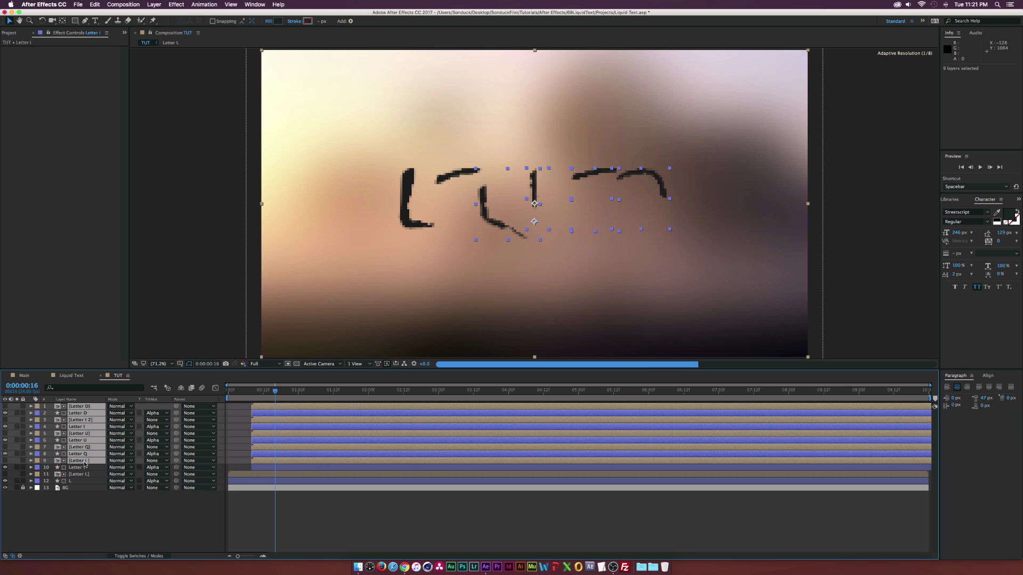
{"action": "left_click", "coordinate": [256, 461], "text": "ctrl"}
{"action": "left_click_drag", "start_coordinate": [249, 443], "coordinate": [275, 442]}
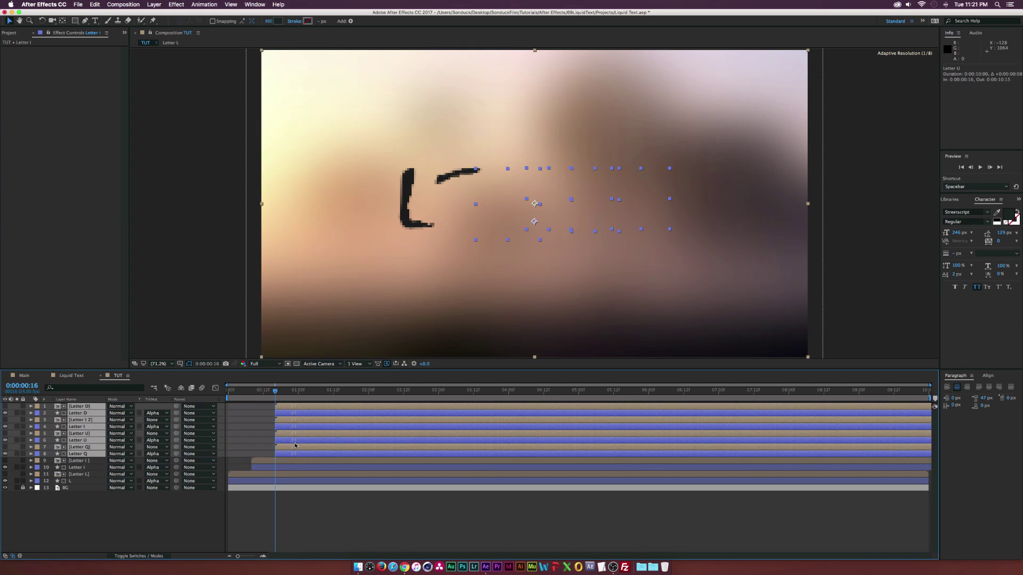
{"action": "left_click", "coordinate": [99, 454], "text": "ctrl"}
{"action": "left_click", "coordinate": [98, 447], "text": "ctrl"}
{"action": "left_click", "coordinate": [286, 392]}
{"action": "key", "text": "space"}
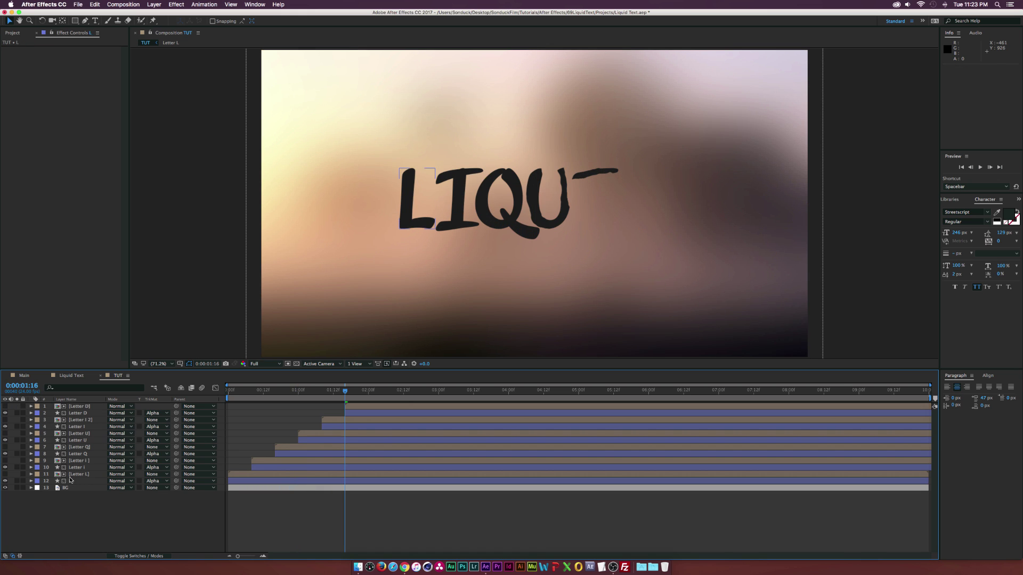
Pre-compose all twelve letter layers into a precomp named 'Liquid Animation'
{"action": "left_click", "coordinate": [70, 480]}
{"action": "key", "text": "Return"}
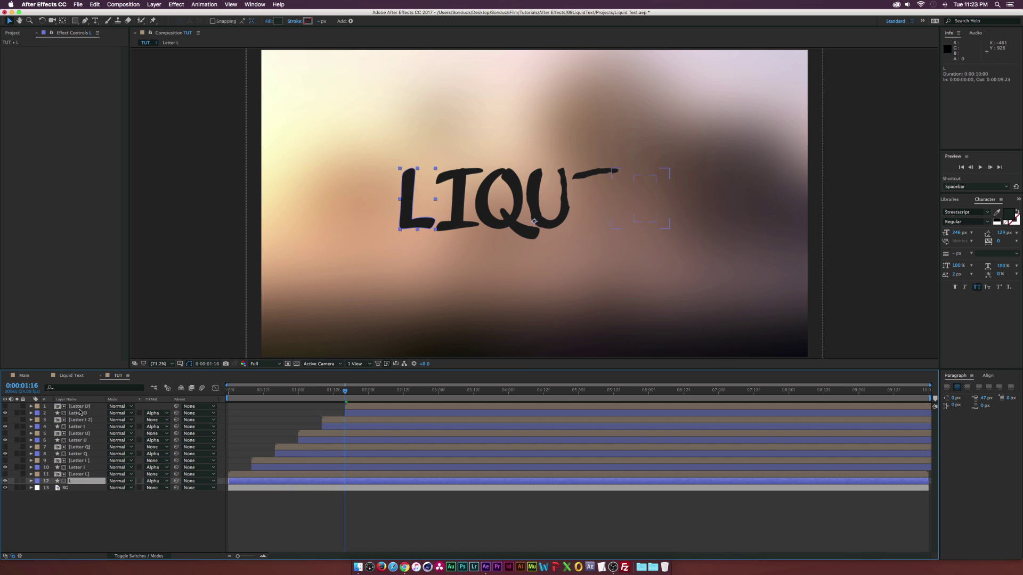
{"action": "left_click", "coordinate": [81, 406], "text": "shift"}
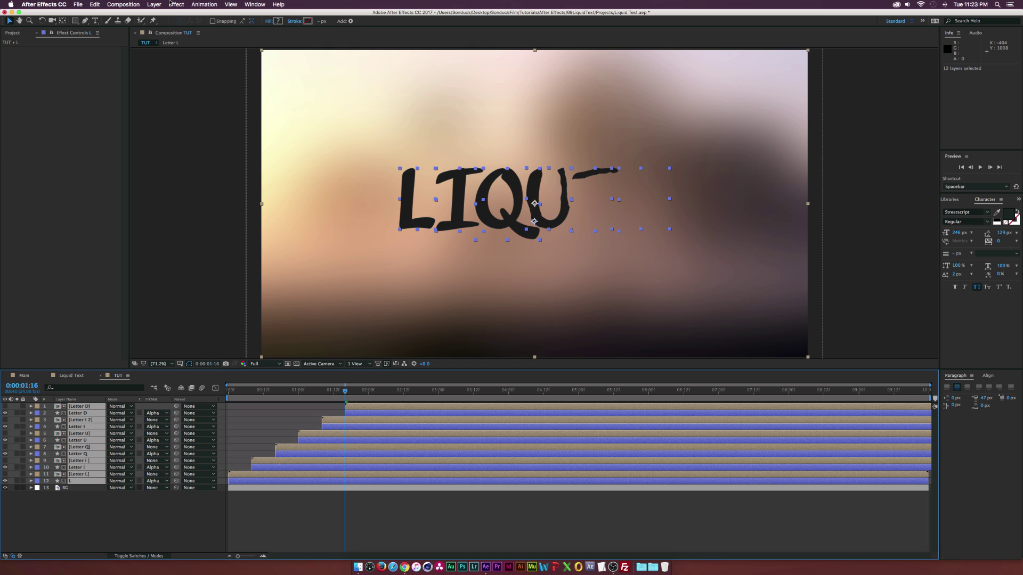
{"action": "key", "text": "super+shift+c"}
{"action": "type", "text": "Liquid Animation"}
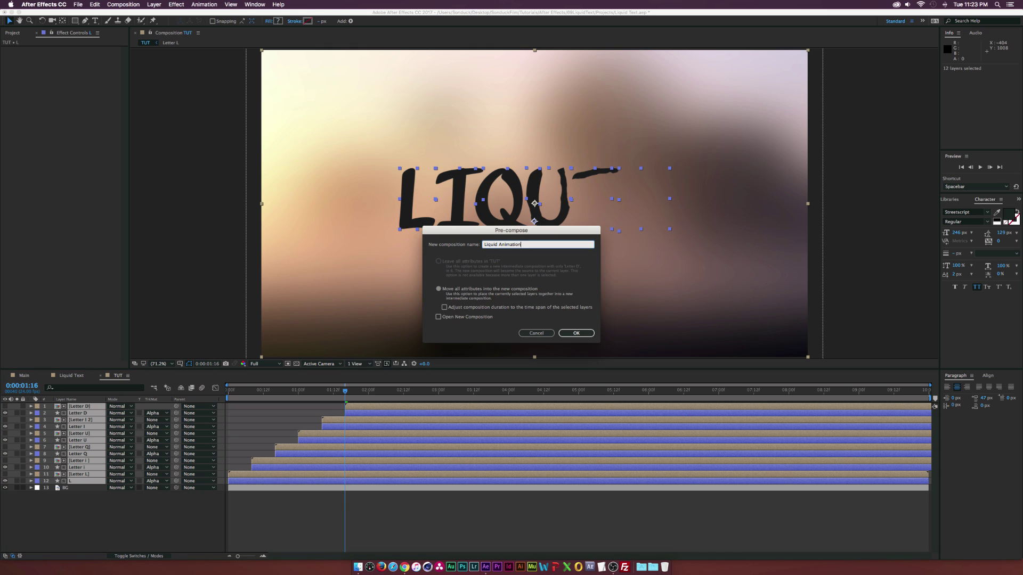
{"action": "key", "text": "Return"}
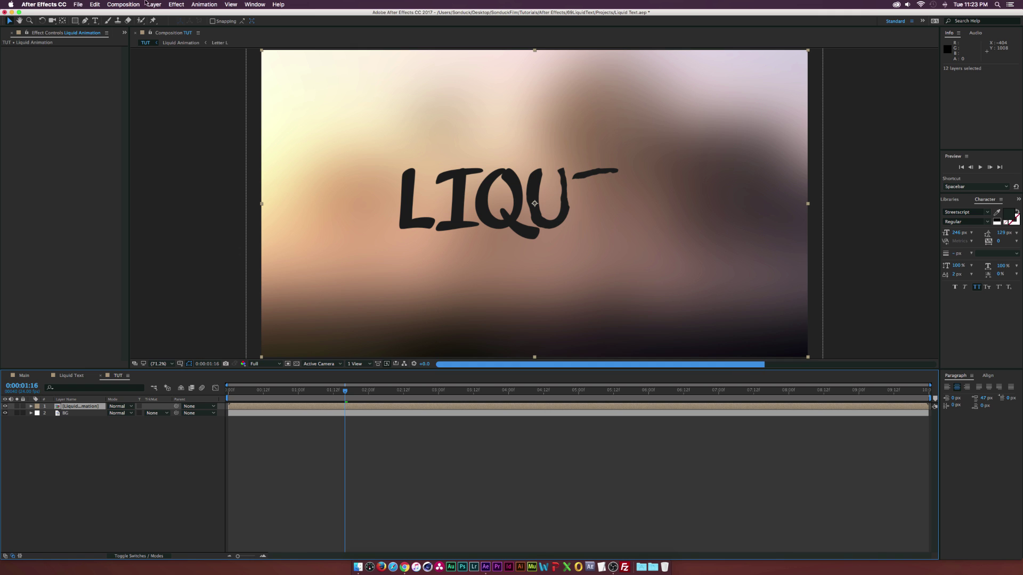
Apply a Generate > Fill effect to Liquid Animation with colour #FF689A
{"action": "left_click", "coordinate": [176, 4]}
{"action": "mouse_move", "coordinate": [223, 102]}
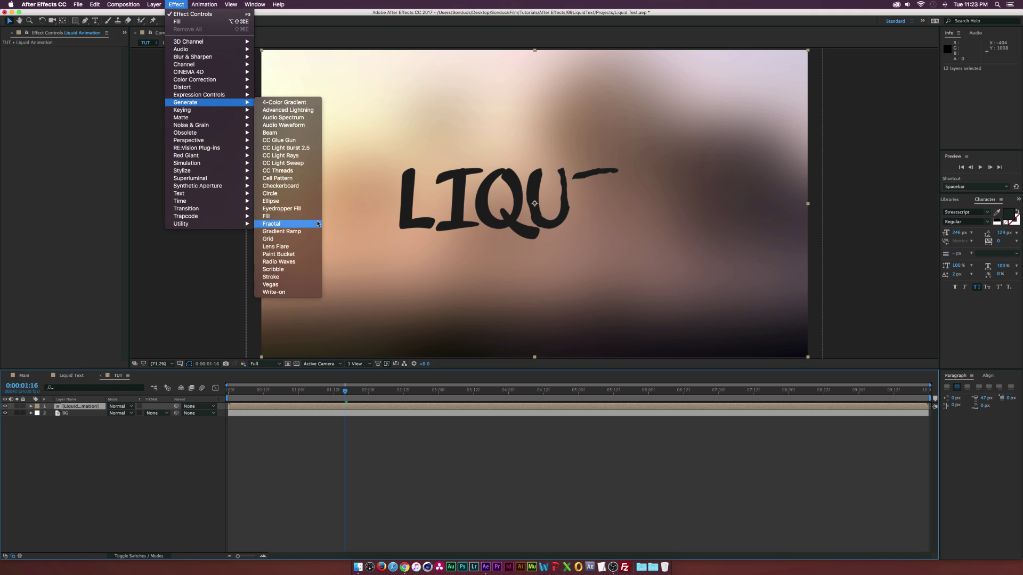
{"action": "left_click", "coordinate": [266, 217]}
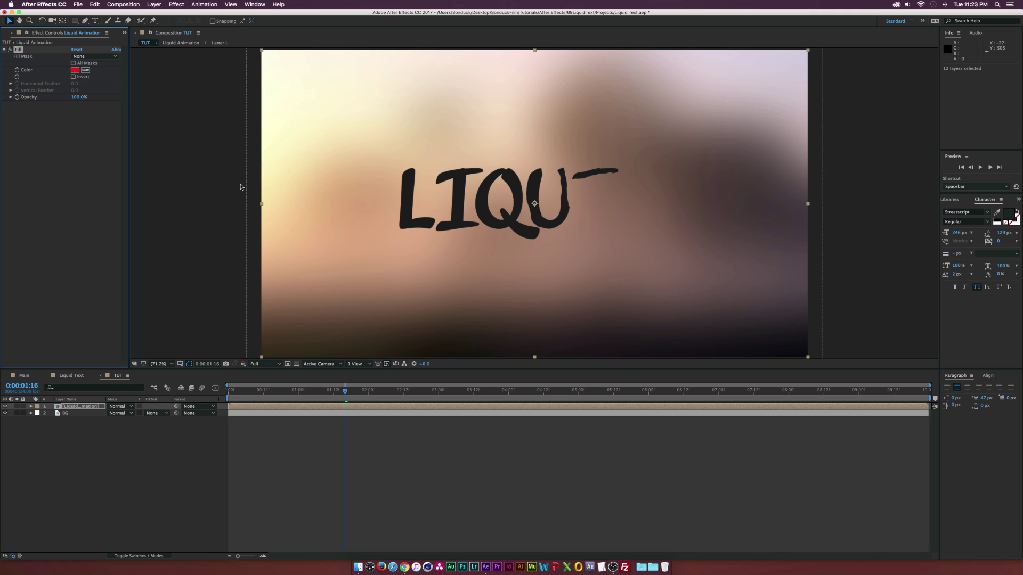
{"action": "left_click", "coordinate": [75, 71]}
{"action": "left_click_drag", "start_coordinate": [528, 259], "coordinate": [526, 256]}
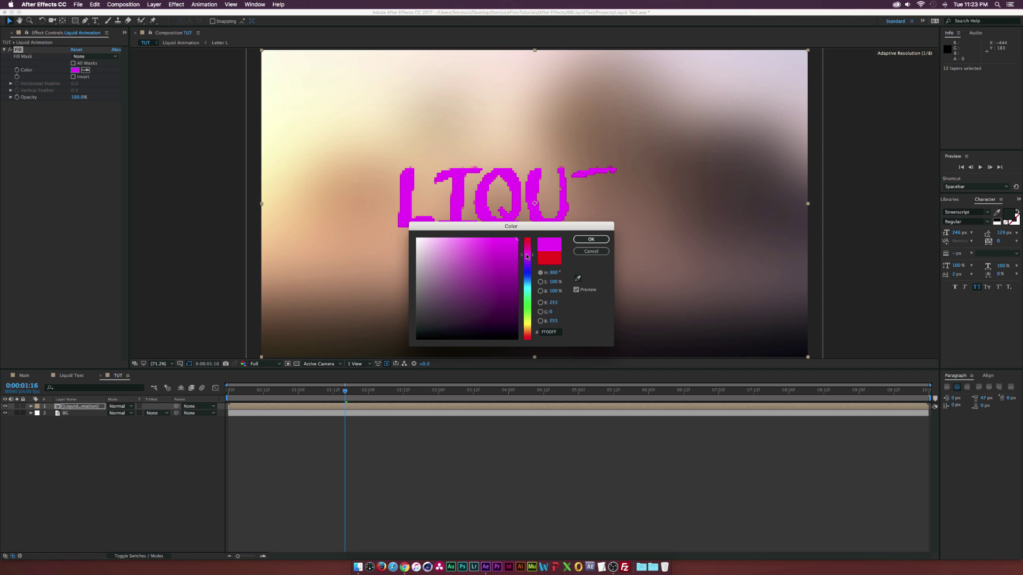
{"action": "left_click", "coordinate": [557, 331]}
{"action": "type", "text": "FF689A"}
Confirm the pink fill, duplicate Liquid Animation, and make the copy's fill cyan #3BDCED
{"action": "left_click", "coordinate": [588, 240]}
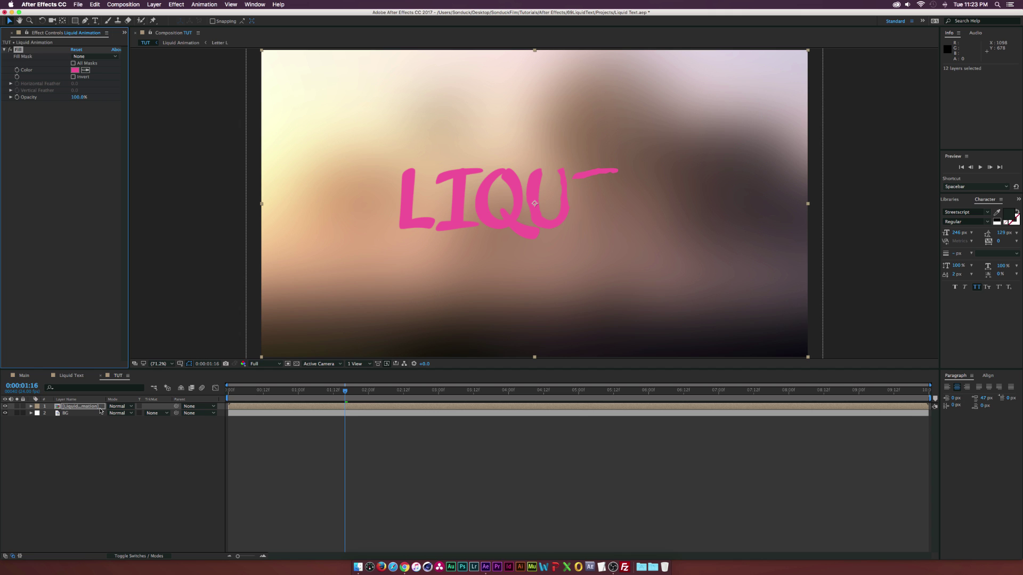
{"action": "left_click", "coordinate": [99, 408]}
{"action": "key", "text": "super+d"}
{"action": "left_click", "coordinate": [75, 70]}
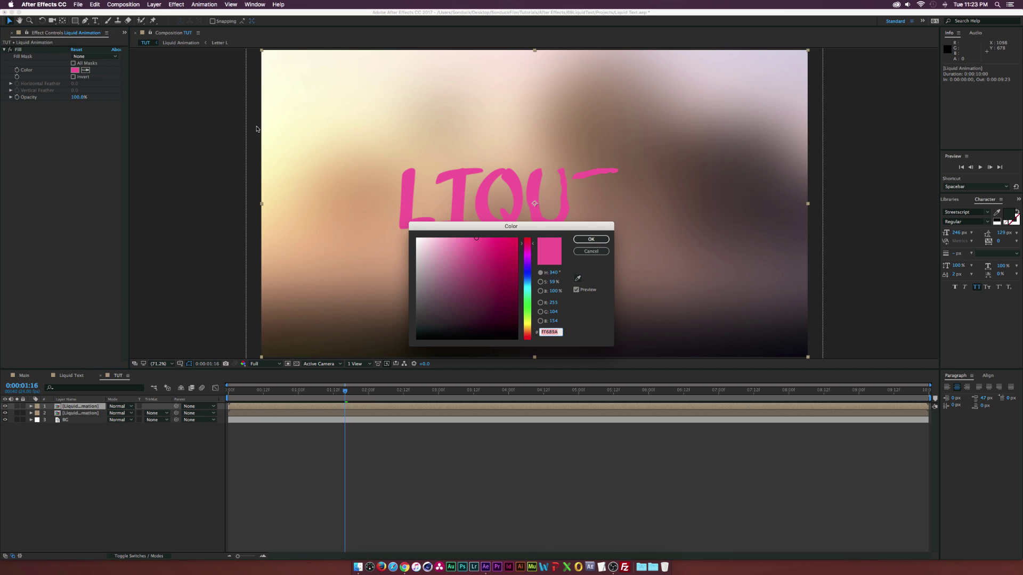
{"action": "left_click", "coordinate": [522, 289]}
{"action": "left_click", "coordinate": [492, 245]}
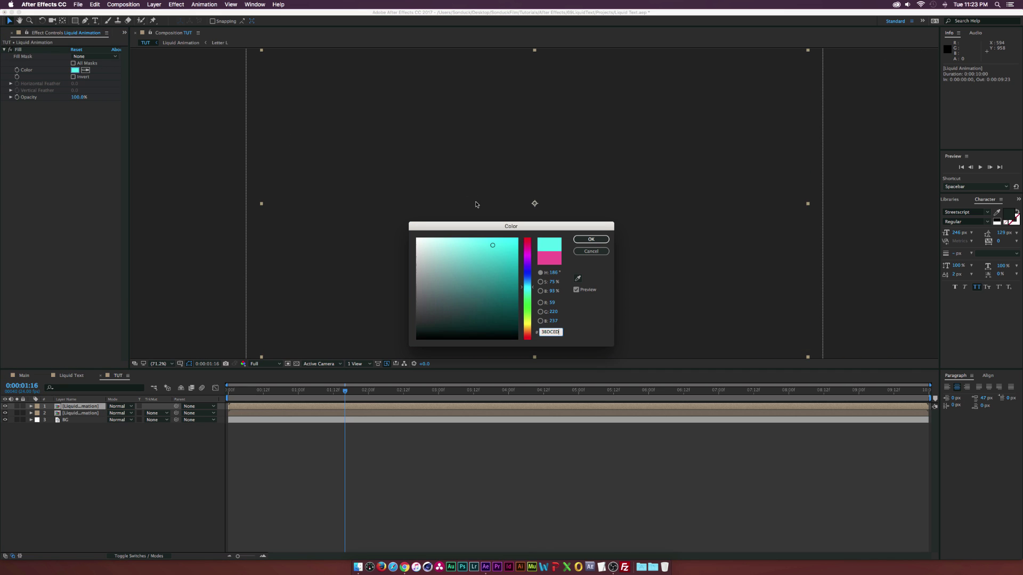
{"action": "left_click", "coordinate": [591, 239]}
Duplicate it again, give the third copy a dark gray #1F1F1F fill, and preview the opening frames
{"action": "left_click", "coordinate": [86, 406]}
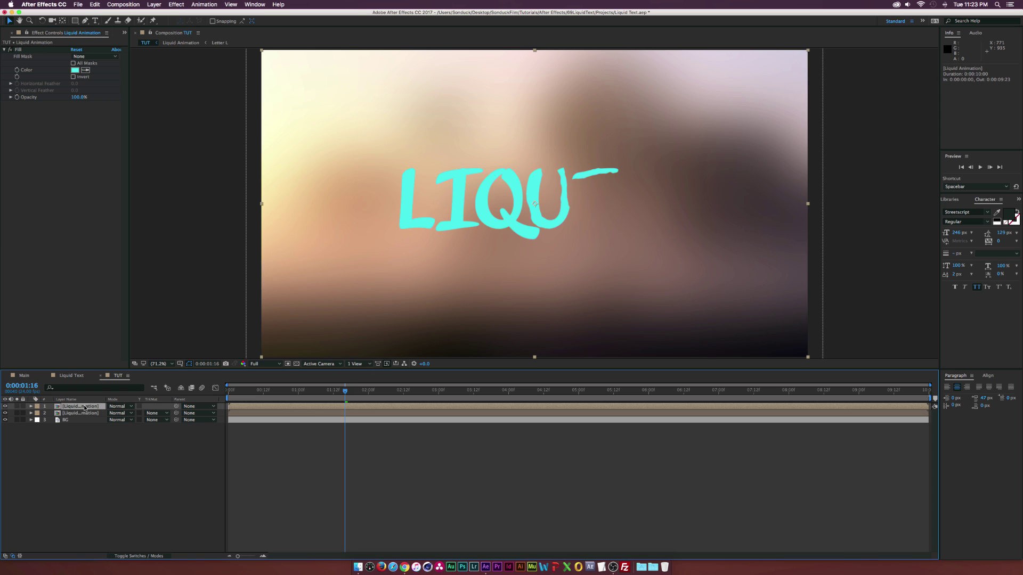
{"action": "key", "text": "super+d"}
{"action": "left_click", "coordinate": [75, 70]}
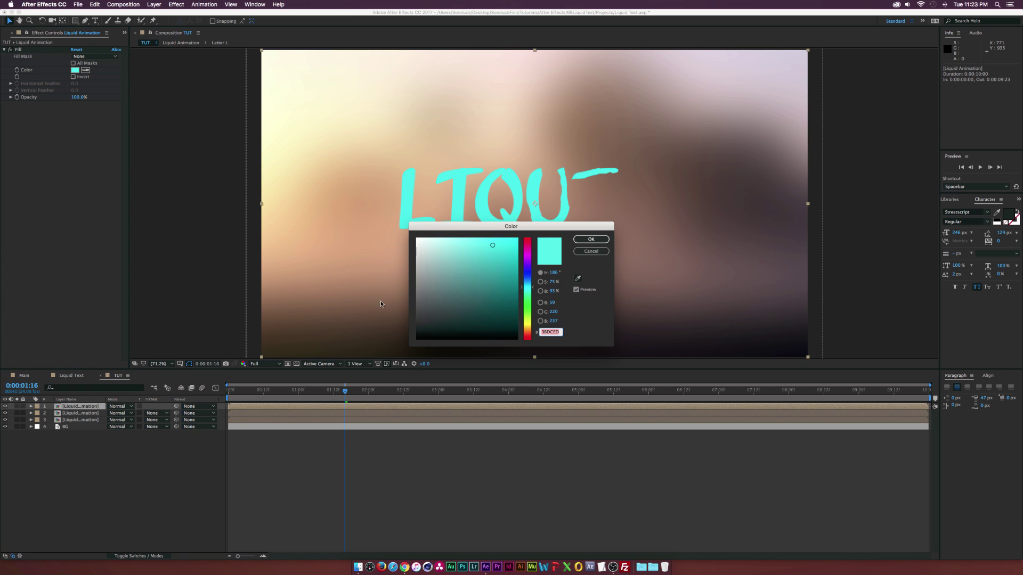
{"action": "left_click_drag", "start_coordinate": [419, 320], "coordinate": [404, 326]}
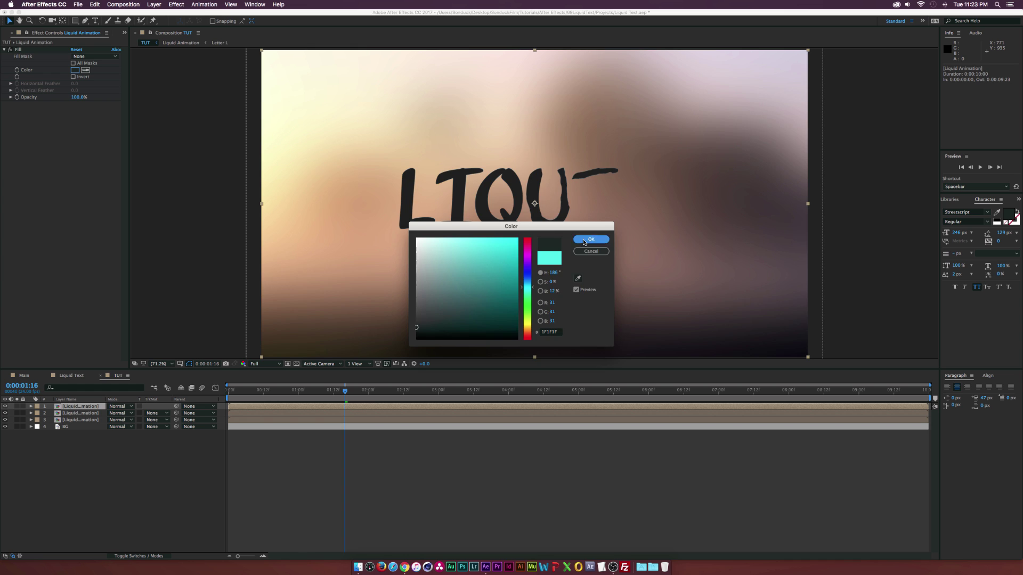
{"action": "left_click", "coordinate": [590, 240]}
{"action": "key", "text": "Home"}
{"action": "left_click", "coordinate": [239, 393]}
{"action": "left_click_drag", "start_coordinate": [239, 392], "coordinate": [254, 416]}
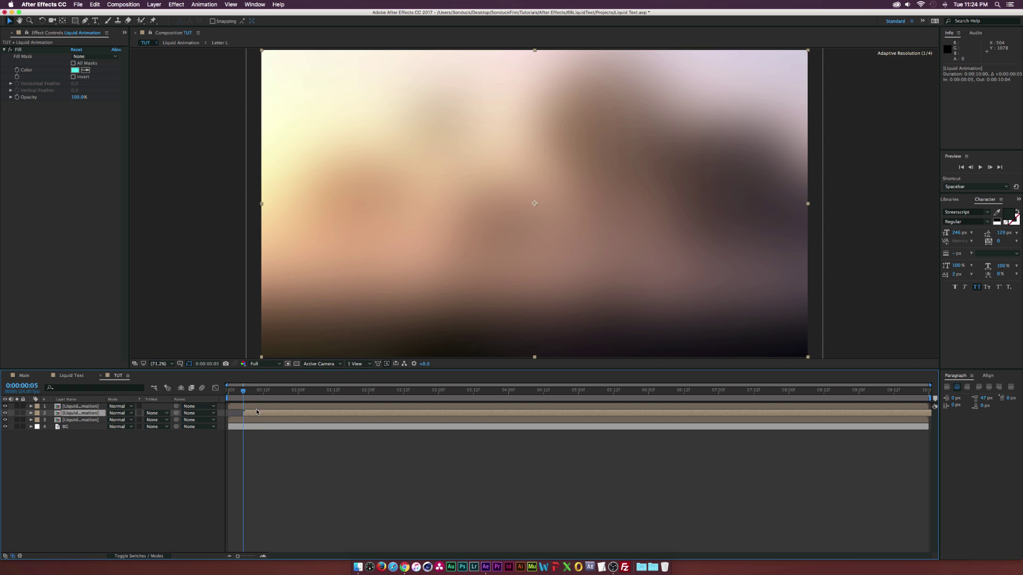
Delay the top Liquid Animation copy by about 11 frames and scrub through the staggered reveal
{"action": "key", "text": "space"}
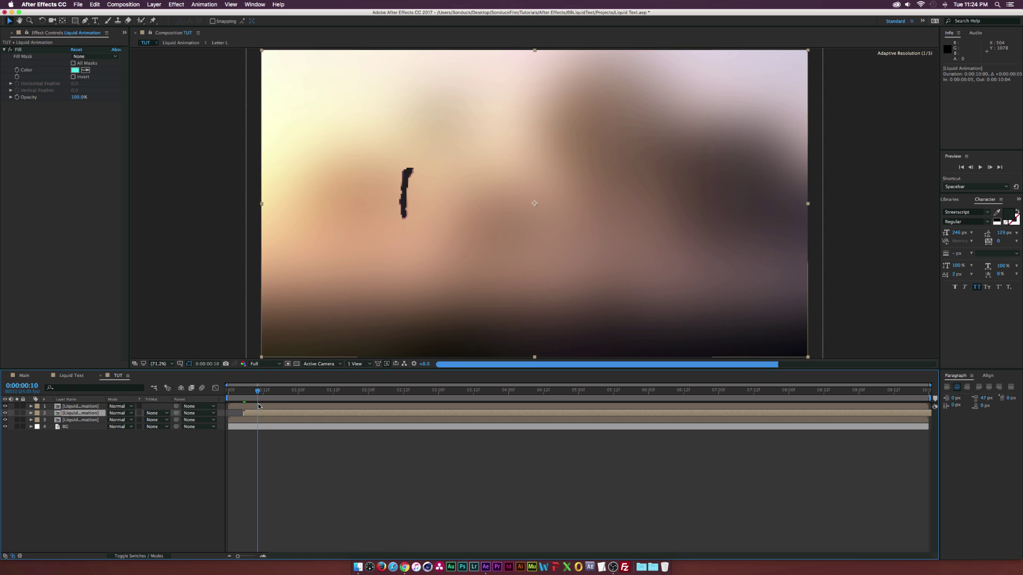
{"action": "mouse_move", "coordinate": [258, 408]}
{"action": "left_mouse_down"}
{"action": "mouse_move", "coordinate": [291, 408]}
{"action": "mouse_move", "coordinate": [251, 393]}
{"action": "mouse_move", "coordinate": [298, 399]}
{"action": "left_mouse_up"}
{"action": "left_click", "coordinate": [239, 450]}
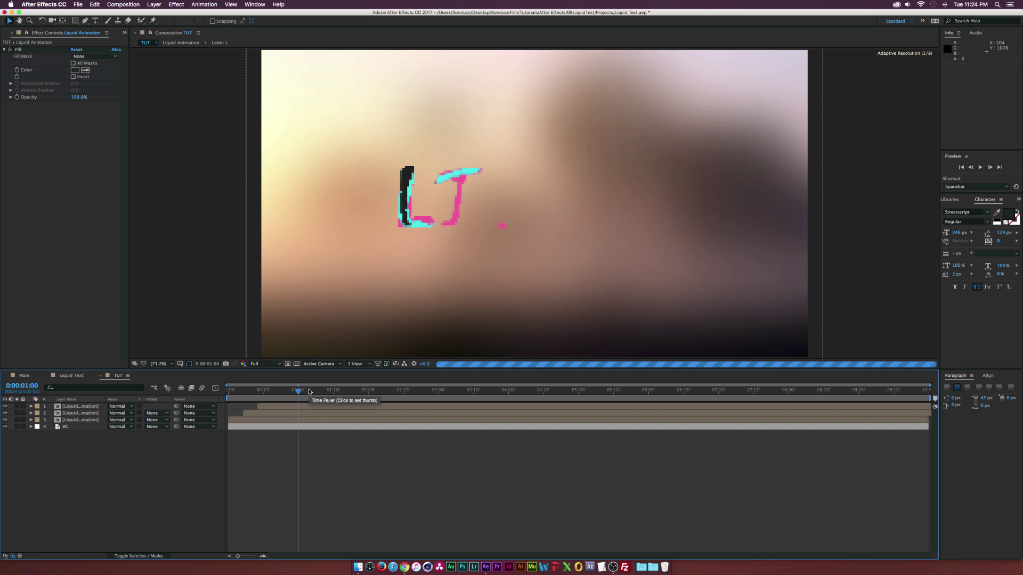
{"action": "left_click_drag", "start_coordinate": [309, 392], "coordinate": [358, 391]}
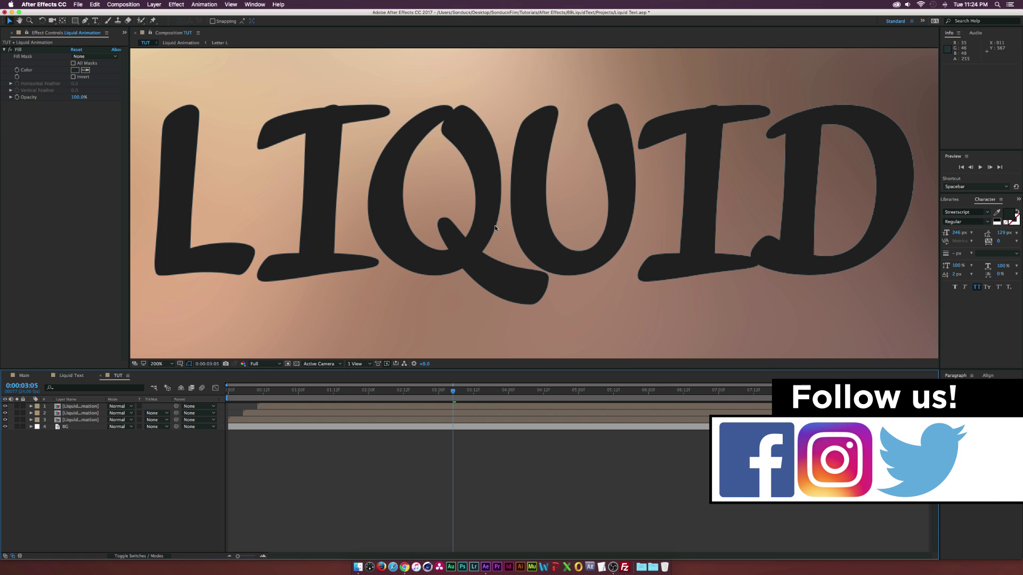
Apply Simple Choker with Choke Matte 0.90 to the cyan and pink Liquid Animation copies
{"action": "left_click", "coordinate": [80, 414]}
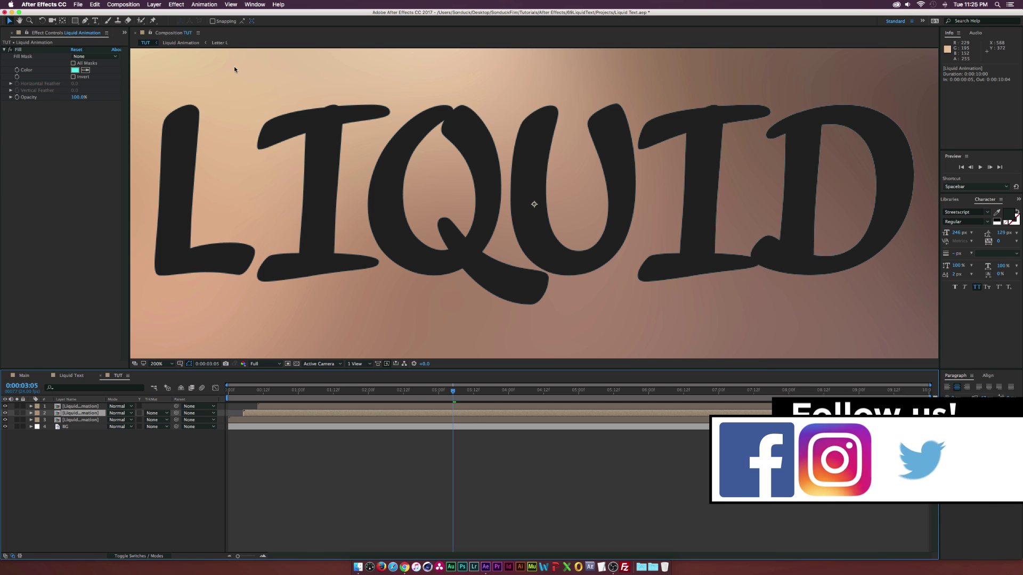
{"action": "left_click", "coordinate": [176, 5]}
{"action": "mouse_move", "coordinate": [229, 117]}
{"action": "left_click", "coordinate": [271, 148]}
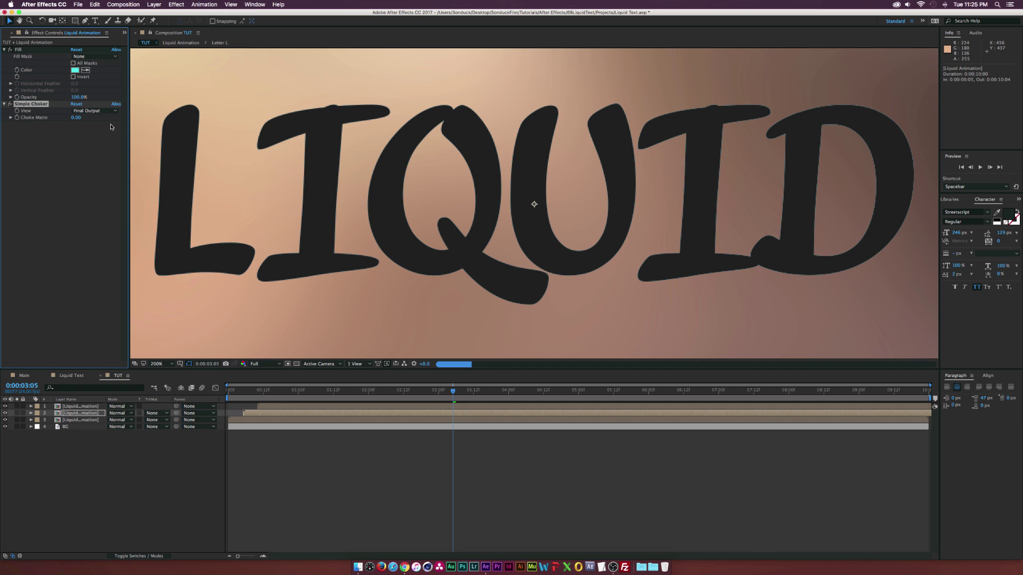
{"action": "left_click_drag", "start_coordinate": [76, 121], "coordinate": [74, 118]}
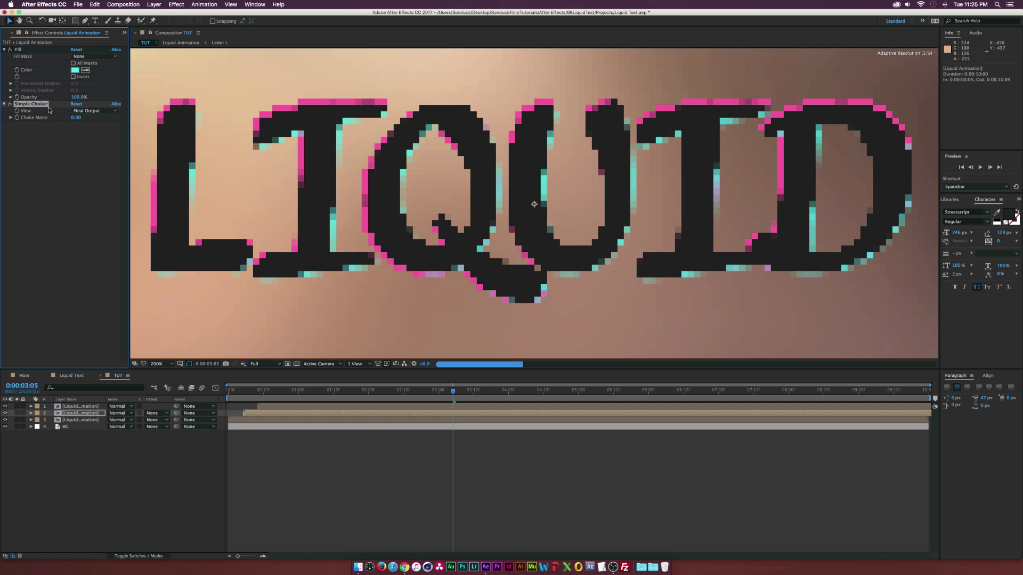
{"action": "left_click", "coordinate": [80, 420]}
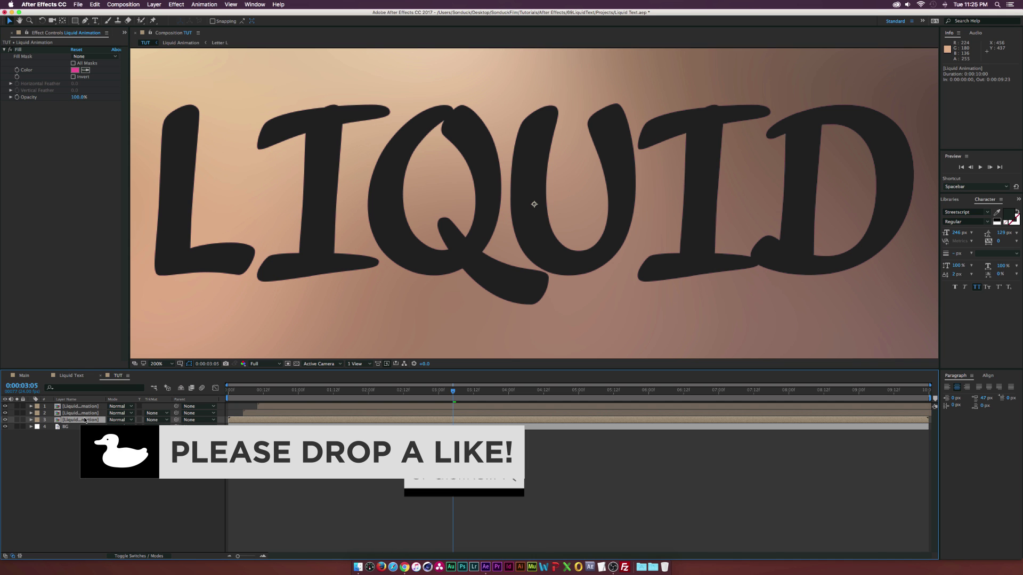
{"action": "left_click", "coordinate": [343, 285]}
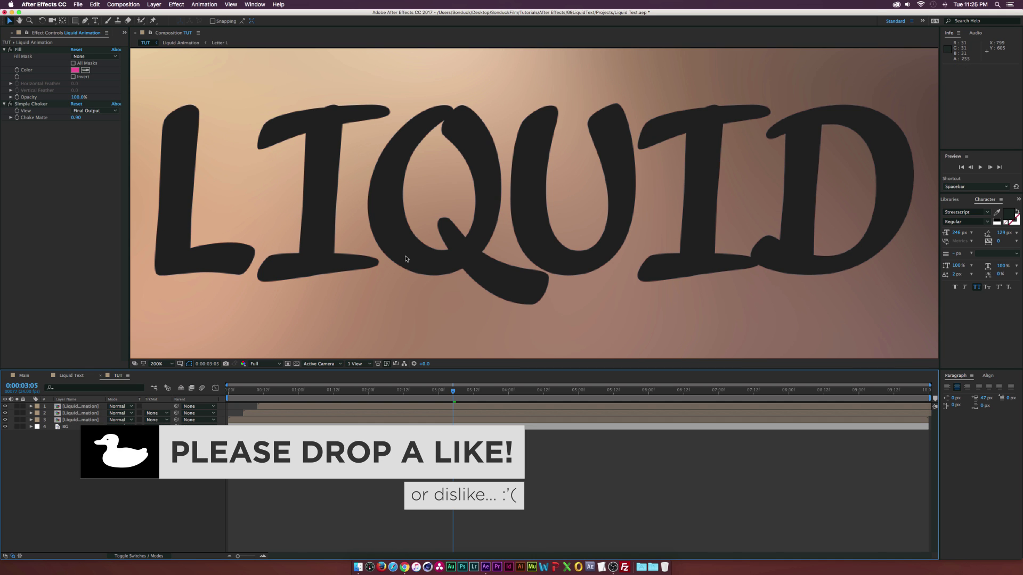
{"action": "key", "text": "comma"}
{"action": "key", "text": "comma"}
{"action": "key", "text": "comma"}
{"action": "key", "text": "comma"}
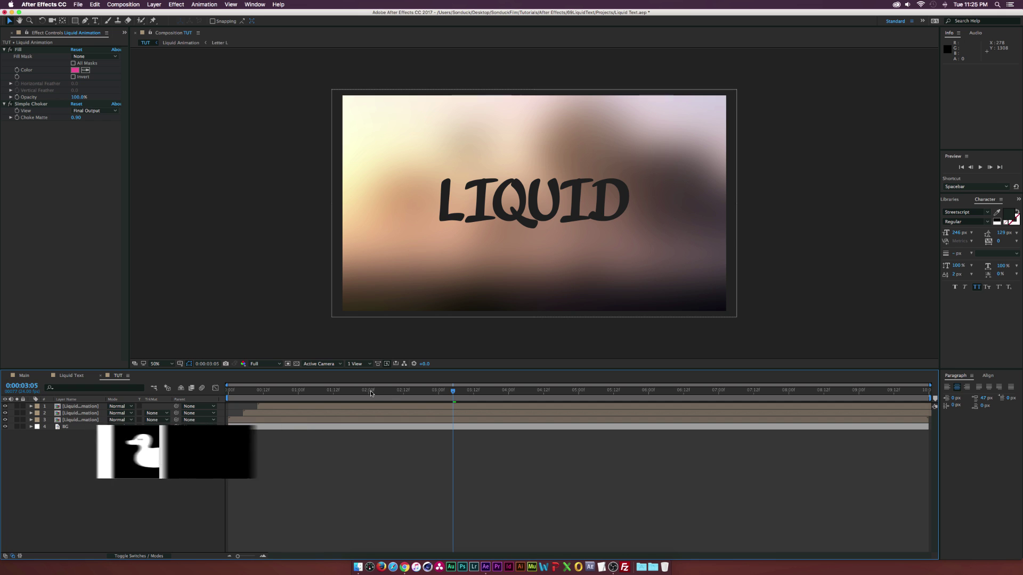
Enable the Motion Blur switch for every letter layer inside the Liquid Animation precomp
{"action": "left_click", "coordinate": [138, 556]}
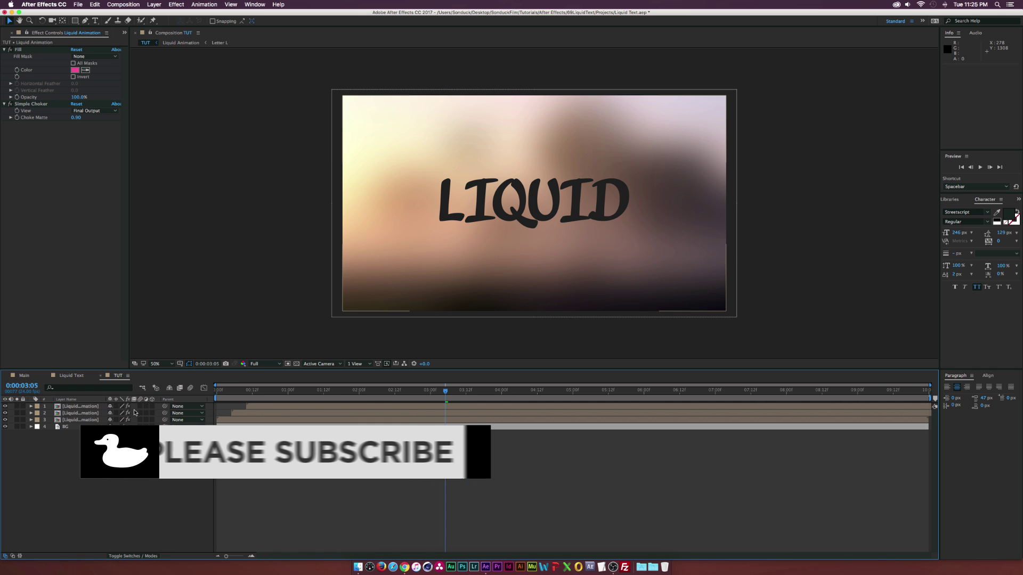
{"action": "double_click", "coordinate": [80, 413]}
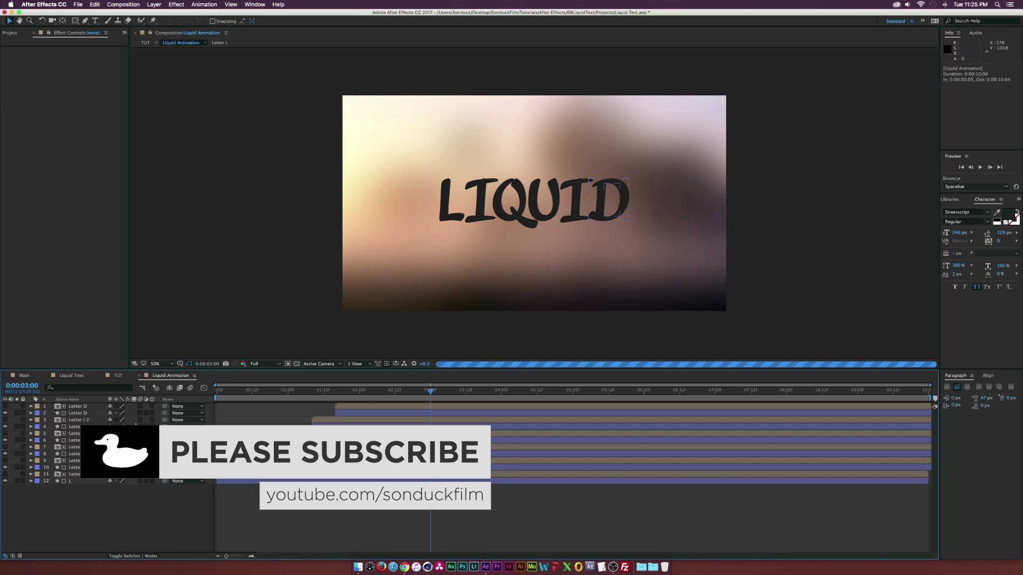
{"action": "left_click_drag", "start_coordinate": [140, 406], "coordinate": [139, 480]}
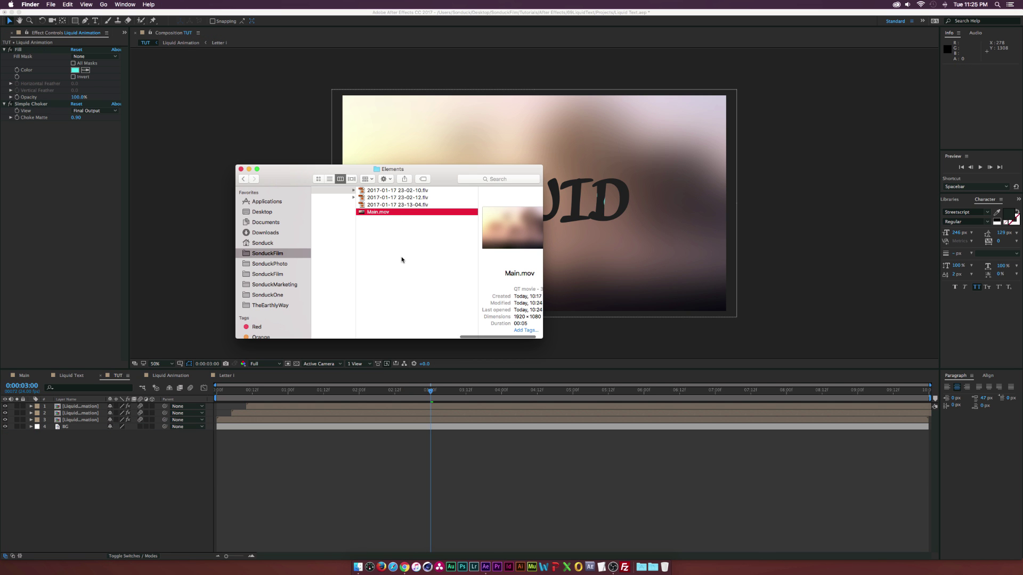
Preview the rendered Main.mov animation in Quick Look
{"action": "key", "text": "space"}
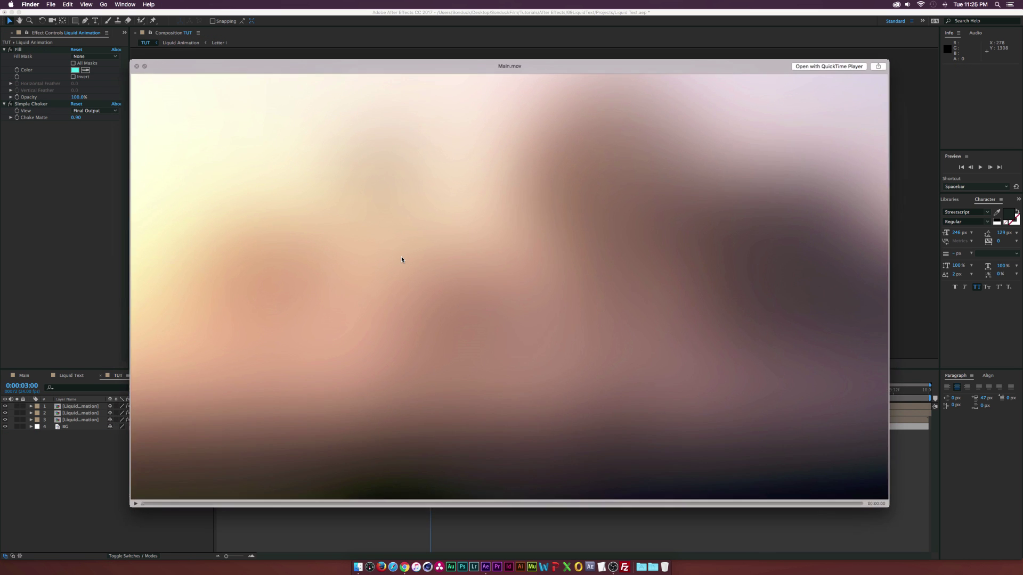